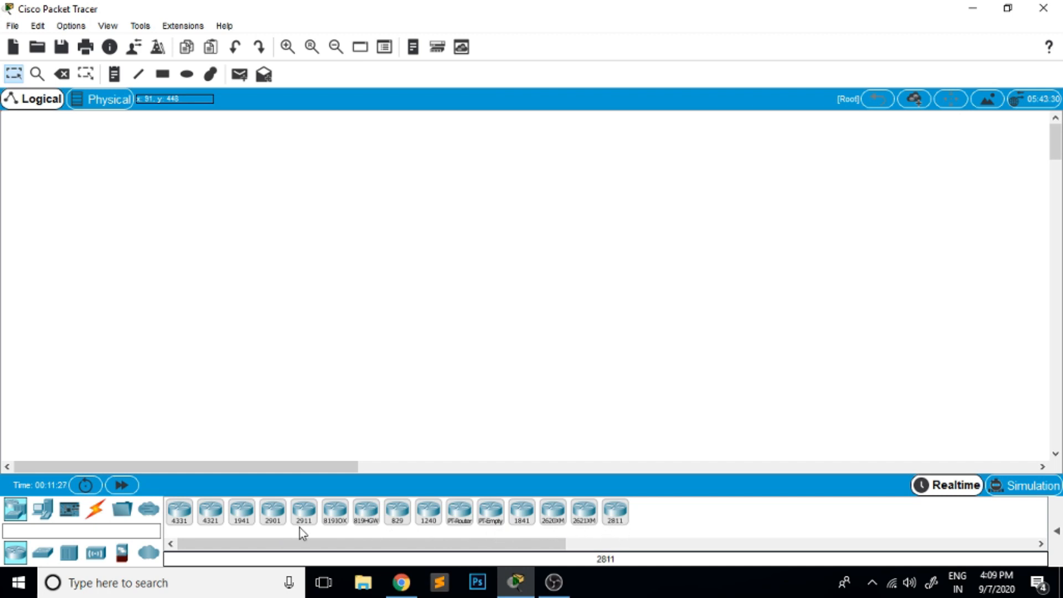
Place a 3650-24PS multilayer switch in the upper part of the empty workspace
left_click(43, 554)
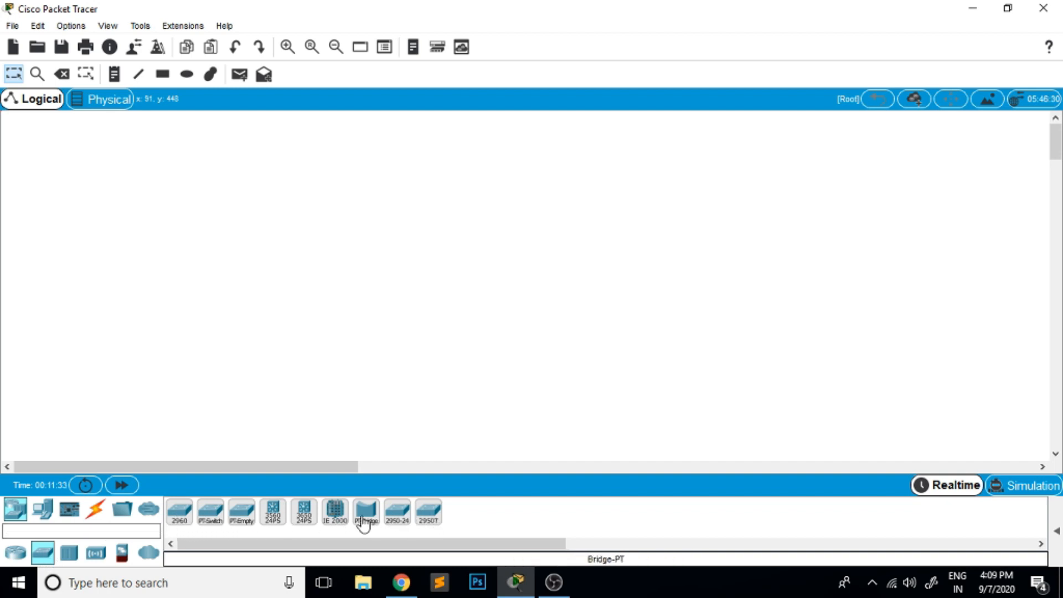
left_click_drag(303, 514, 287, 196)
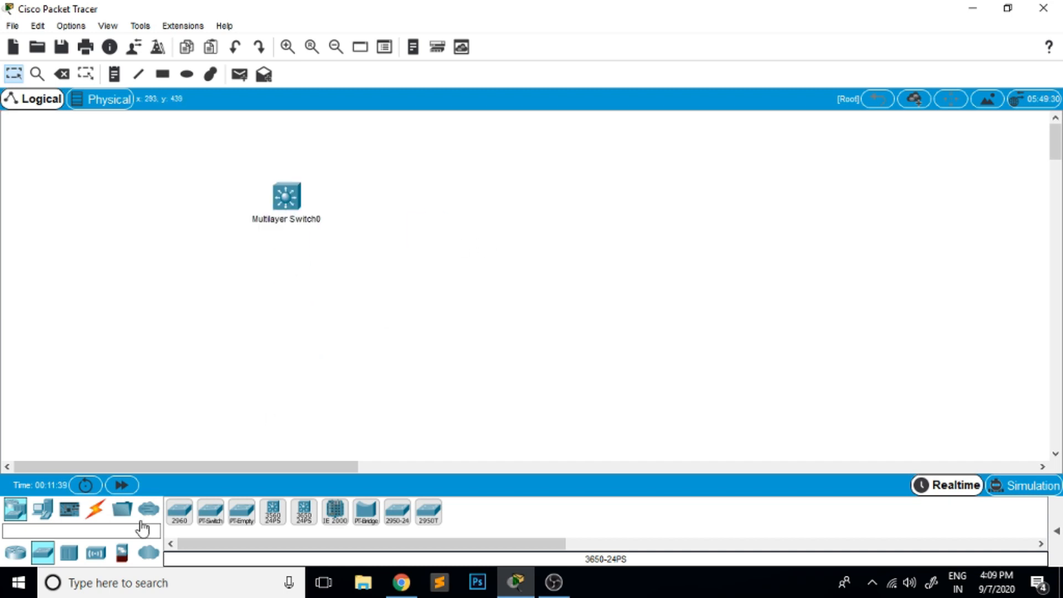
left_click(69, 554)
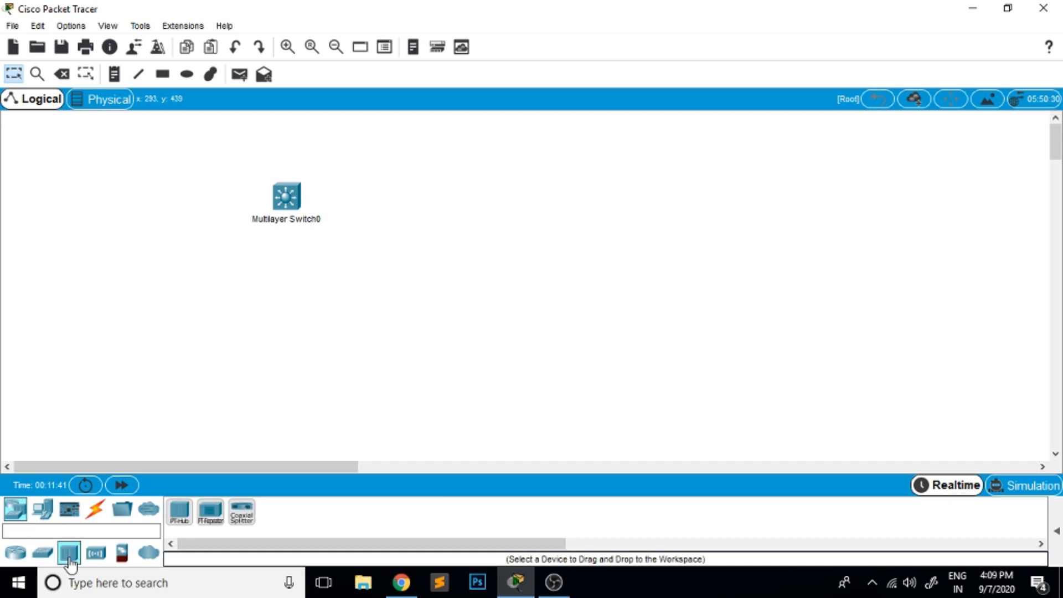
left_click(99, 559)
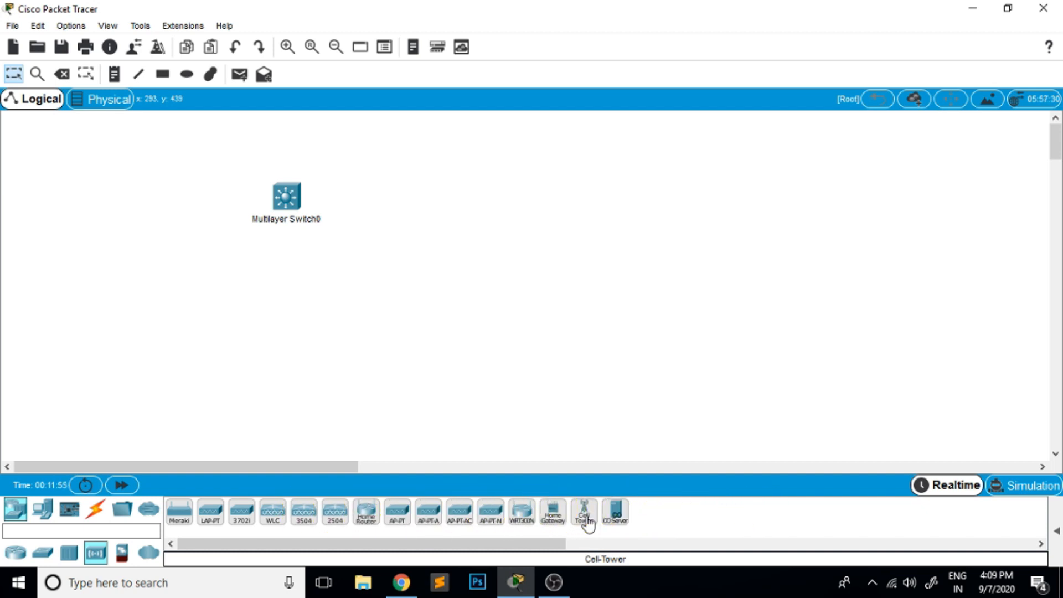
left_click(123, 555)
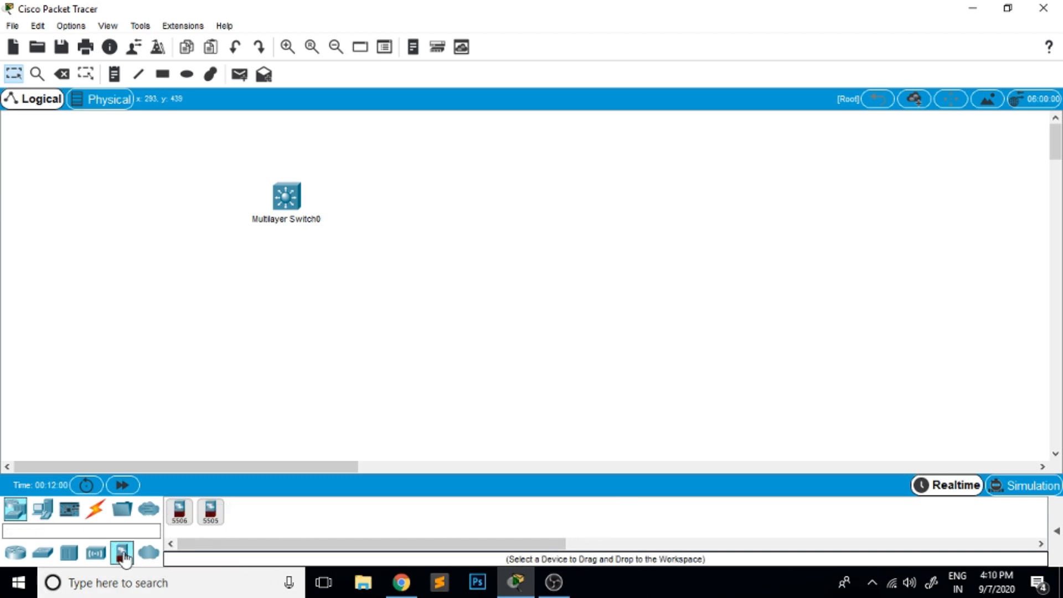
Add a PC to the left of the multilayer switch, a laptop below the PC, and a server to the switch's right
left_click(45, 520)
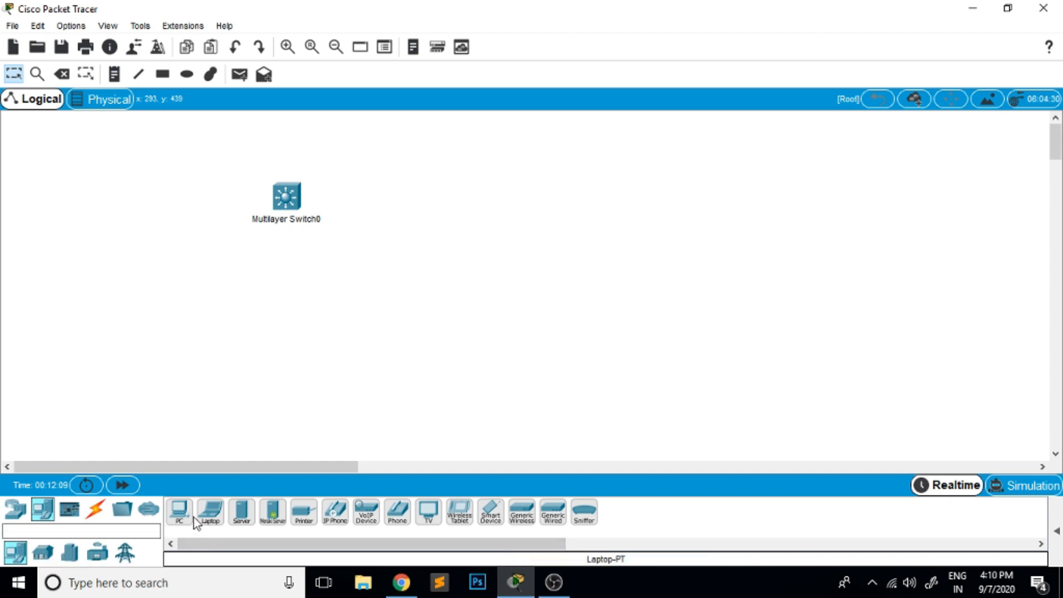
left_click_drag(179, 514, 137, 191)
left_click_drag(202, 518, 163, 289)
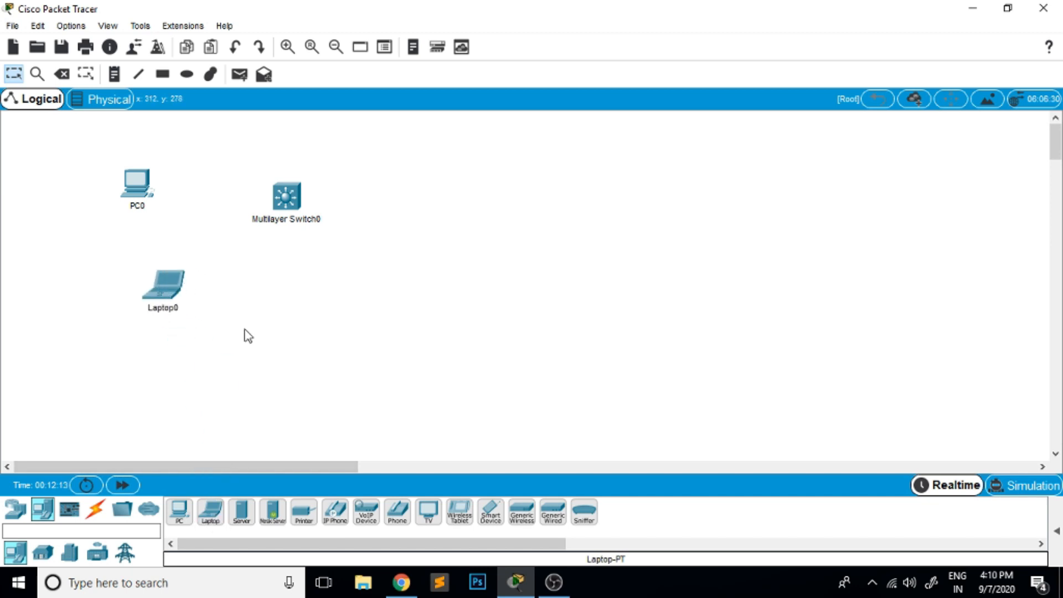
left_click_drag(244, 523, 443, 178)
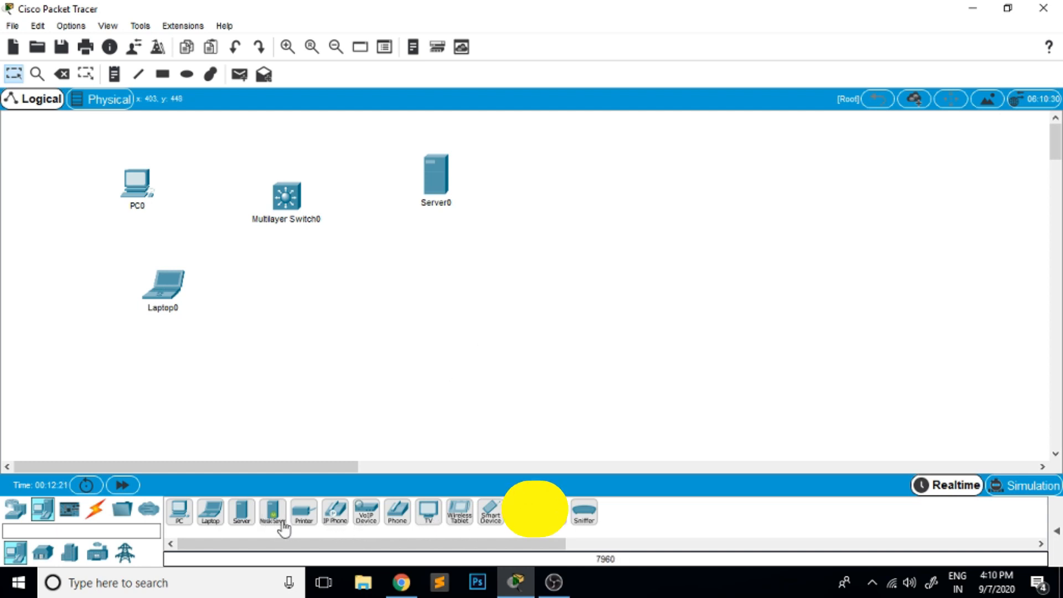
left_click(44, 554)
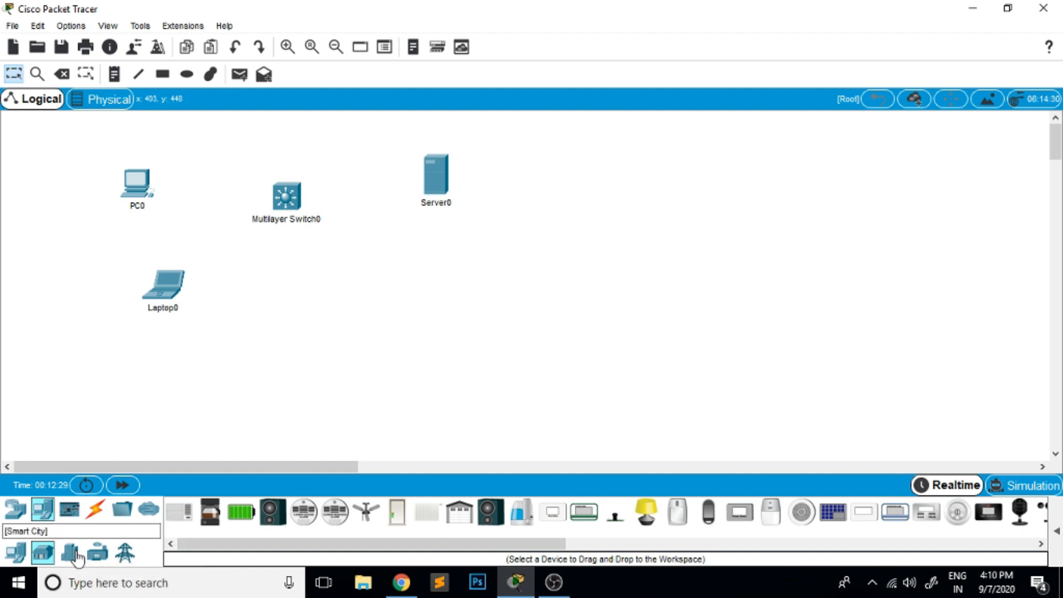
left_click(73, 554)
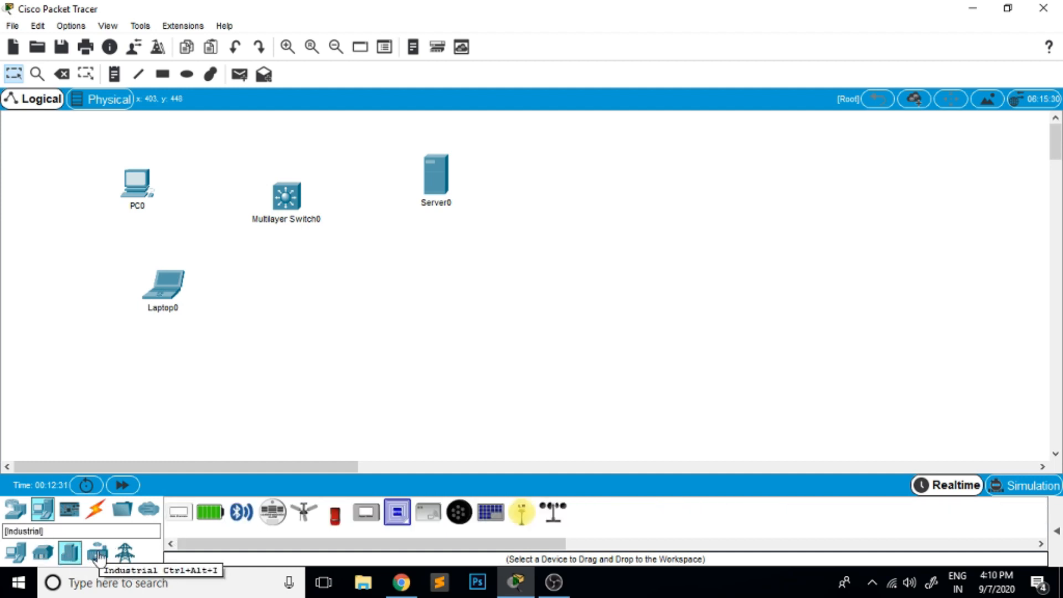
left_click(97, 555)
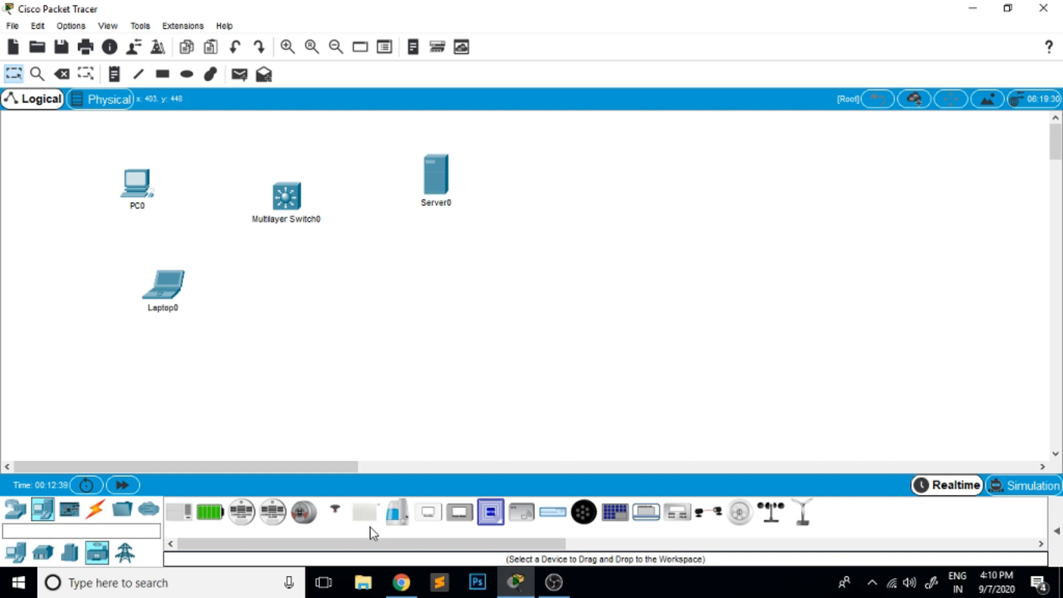
left_click(78, 517)
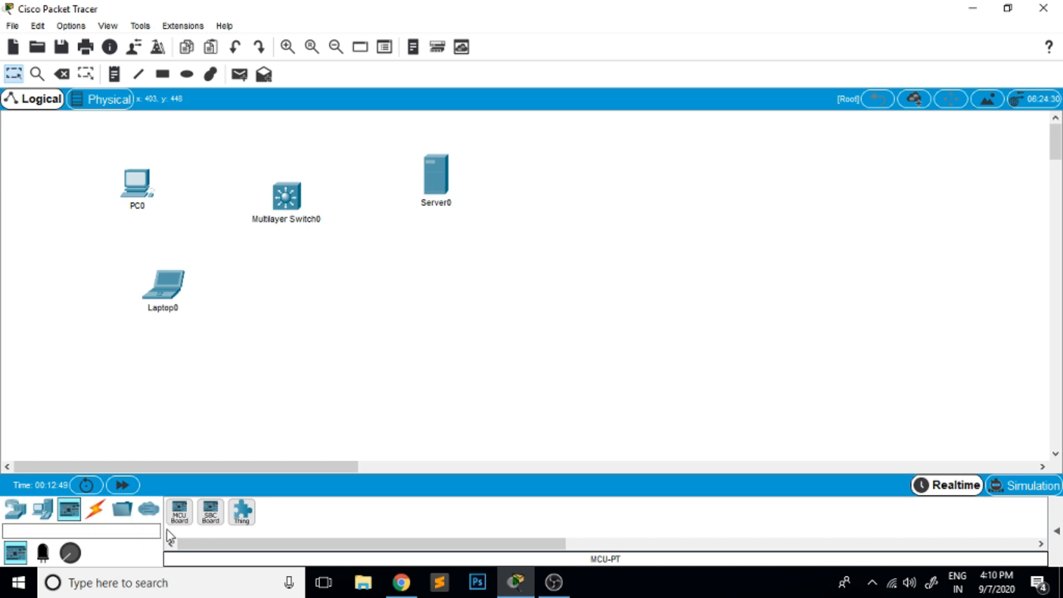
Connect PC0 to Multilayer Switch0 using an automatically chosen connection type
left_click(95, 509)
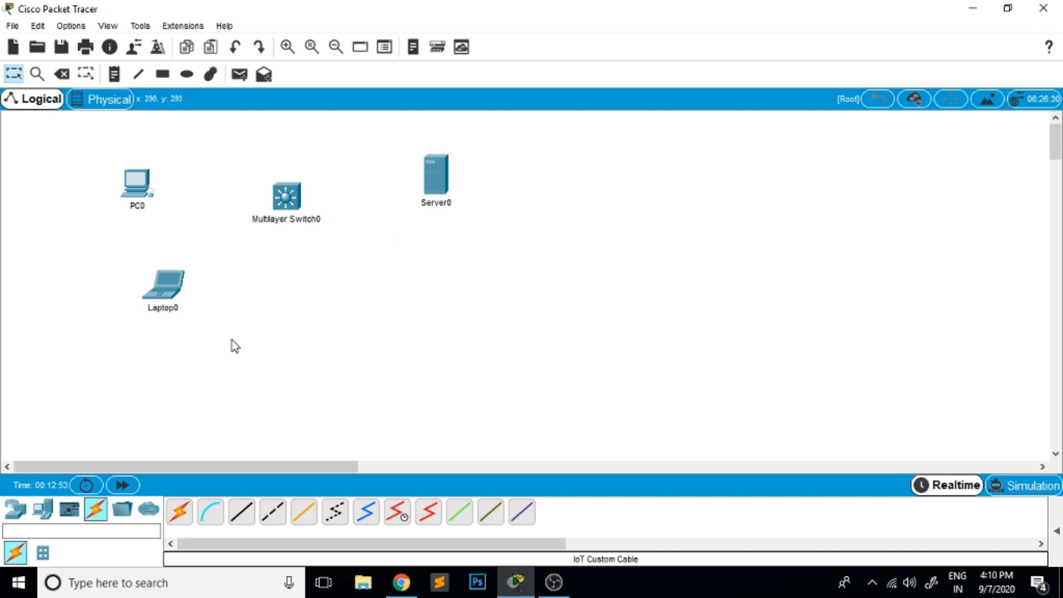
left_click(180, 516)
left_click(139, 186)
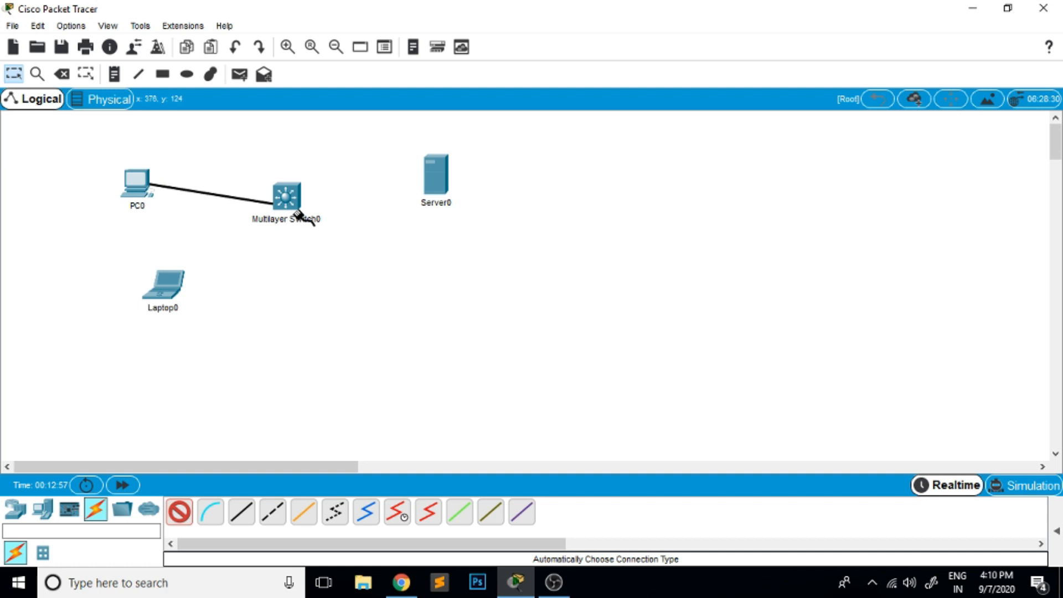
left_click(291, 201)
Link Laptop0 to Multilayer Switch0 with an automatically chosen connection type
left_click(166, 288)
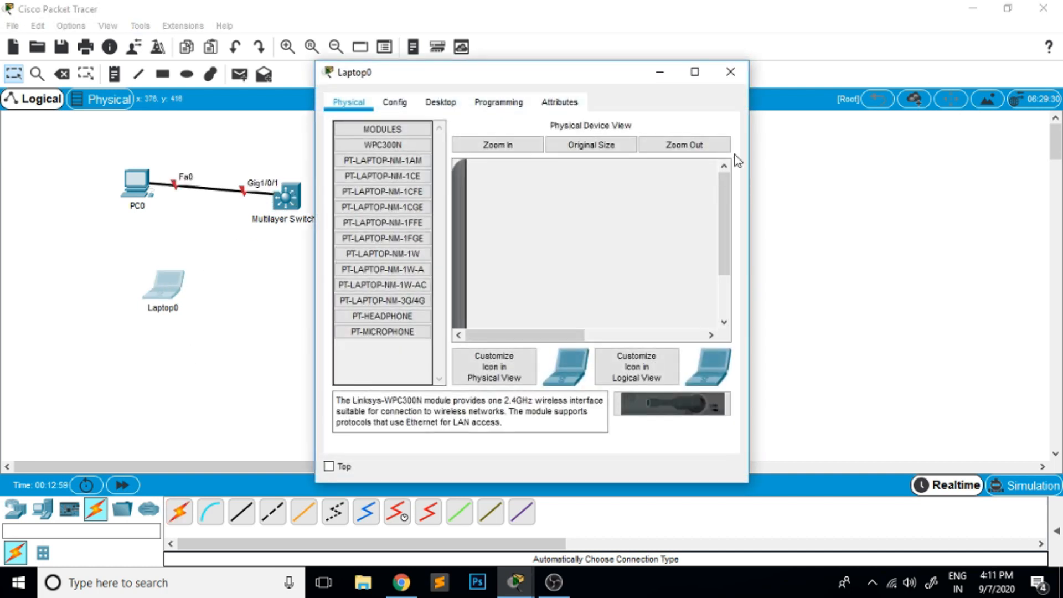
left_click(733, 71)
left_click(179, 512)
left_click(166, 283)
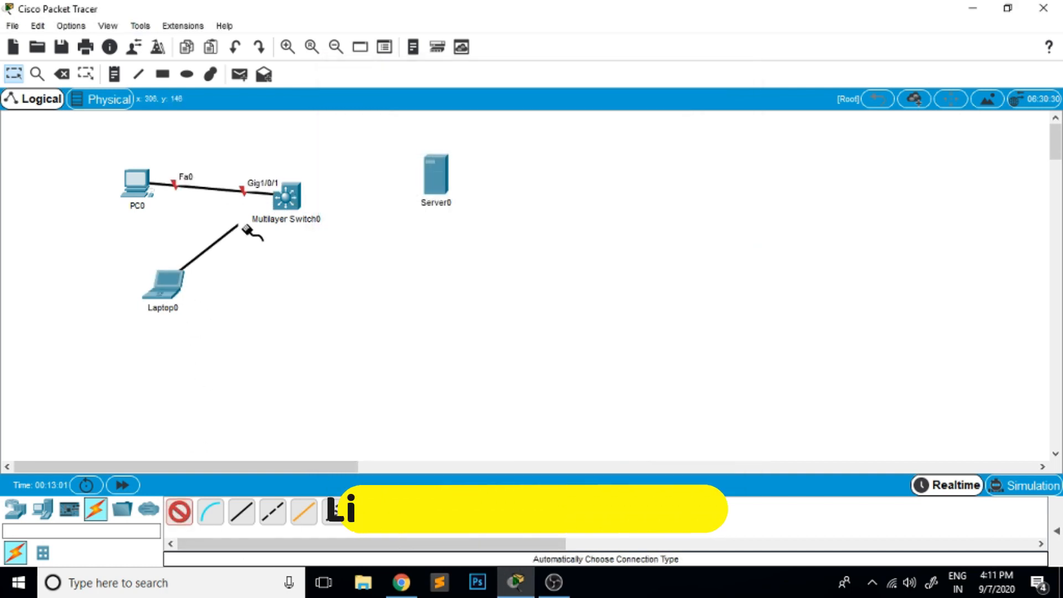
left_click(288, 206)
Connect Multilayer Switch0 to Server0 with an automatically chosen connection type
left_click(179, 512)
left_click(288, 198)
left_click(443, 180)
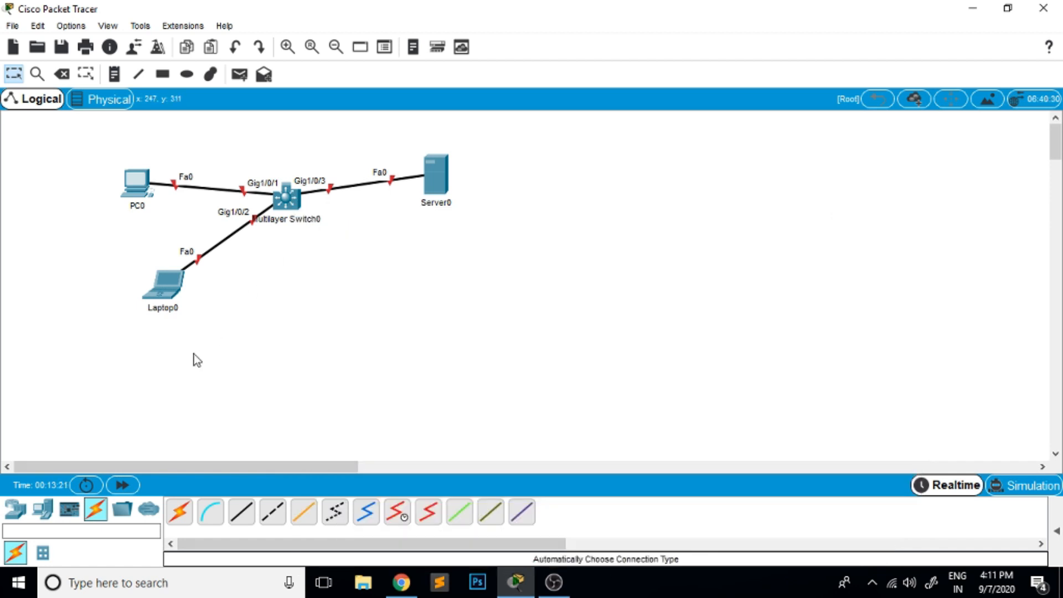
Add a 2960 switch just below the multilayer switch
left_click(16, 509)
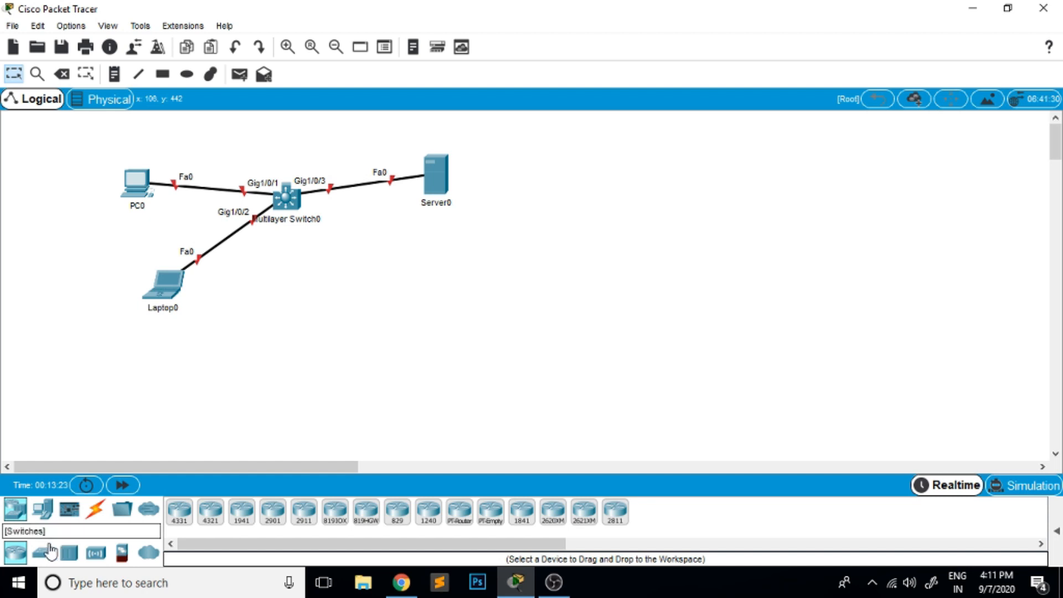
left_click(42, 552)
left_click_drag(183, 526, 294, 253)
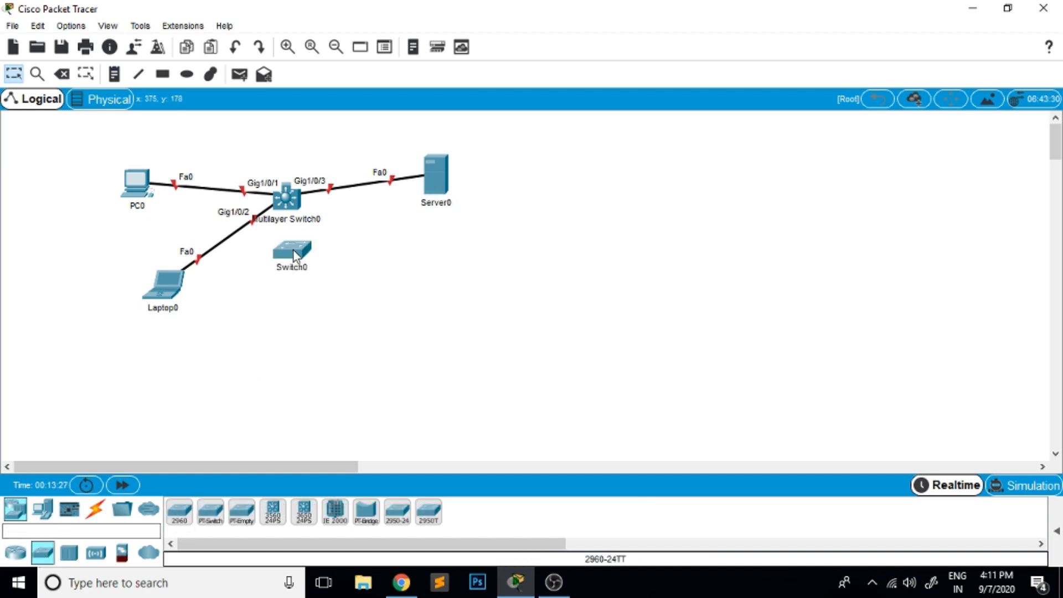
Move the laptop's link to FastEthernet0/1 and the PC's link to FastEthernet0/2 on Switch0
left_click(254, 219)
left_click(294, 260)
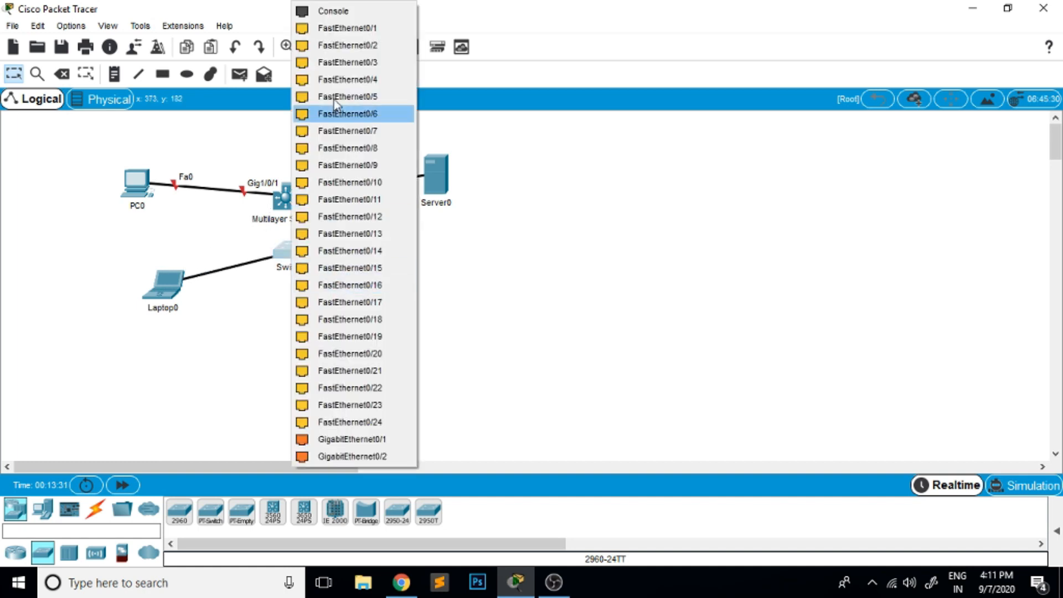
left_click(360, 30)
left_click(244, 191)
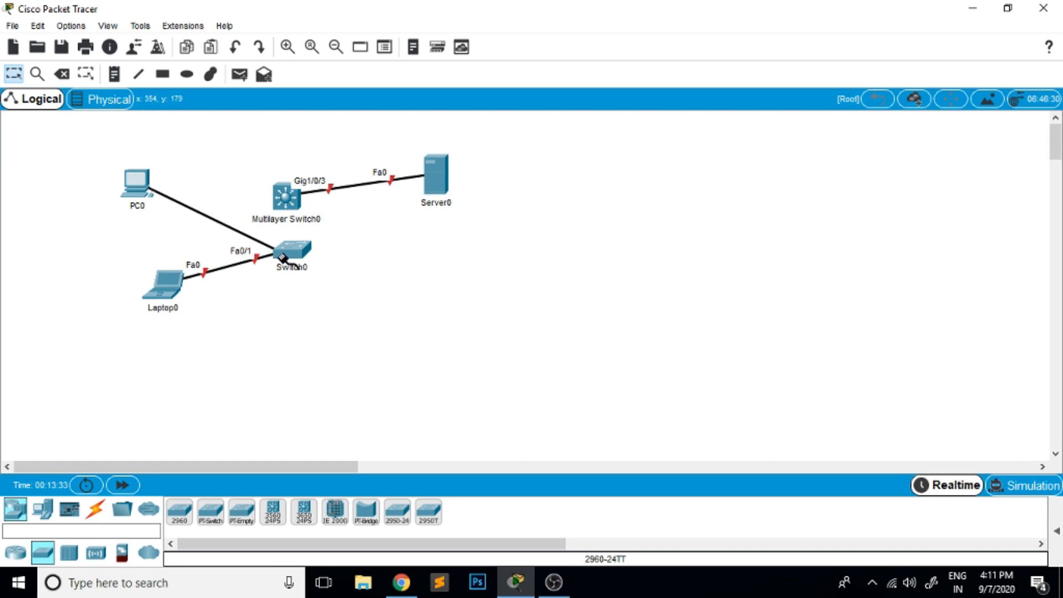
left_click(297, 258)
left_click(376, 30)
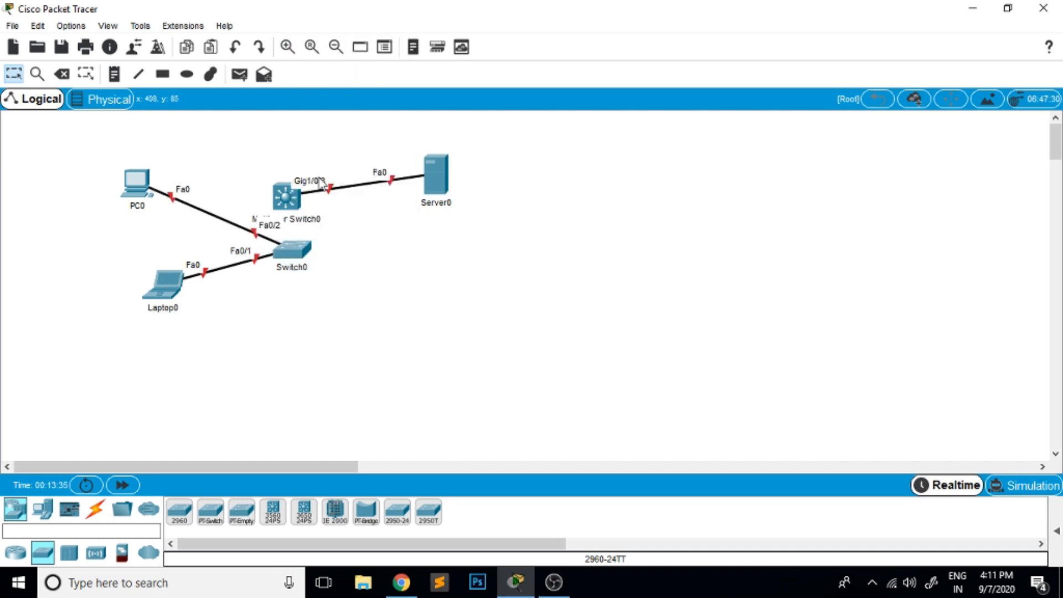
Move the server's link from the multilayer switch to FastEthernet0/3 on Switch0
left_click(328, 194)
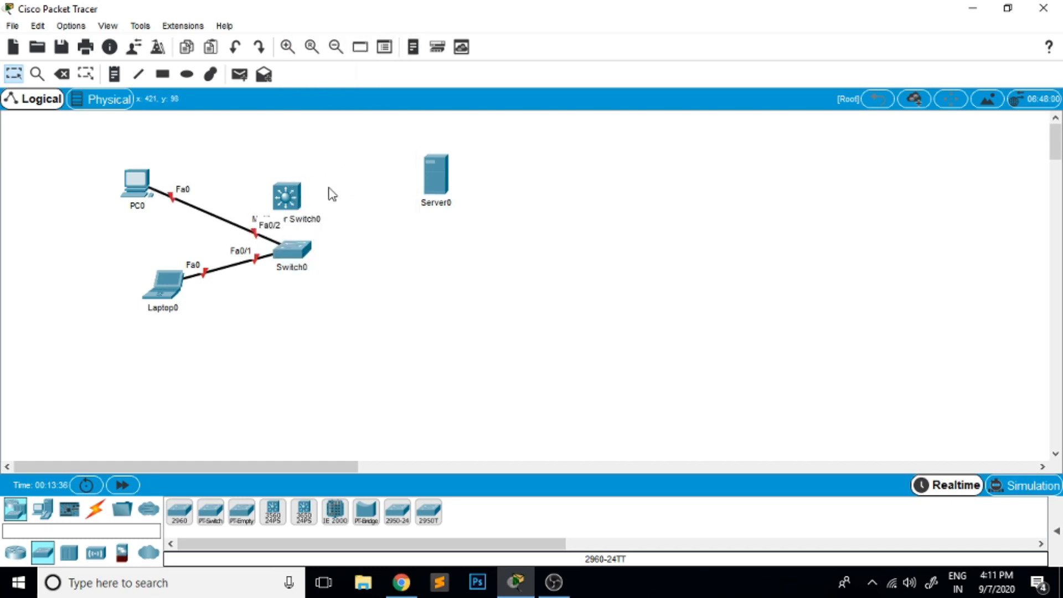
left_click(293, 258)
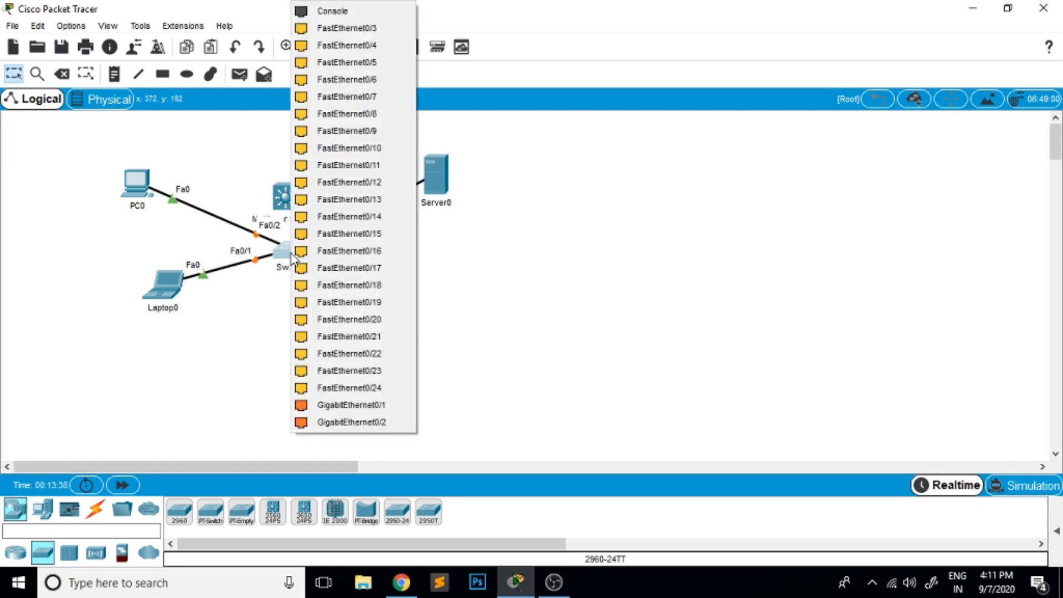
left_click(346, 28)
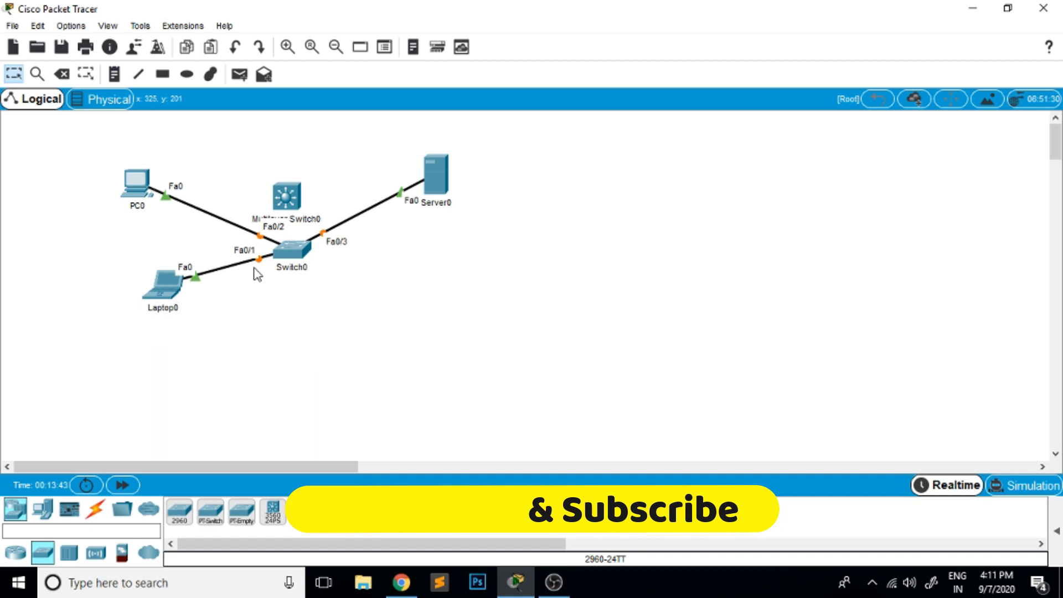
Rearrange the topology by moving PC0 slightly right, the multilayer switch up, and Laptop0 slightly down
left_click_drag(131, 181, 164, 184)
left_click_drag(286, 200, 291, 158)
left_click_drag(176, 292, 169, 302)
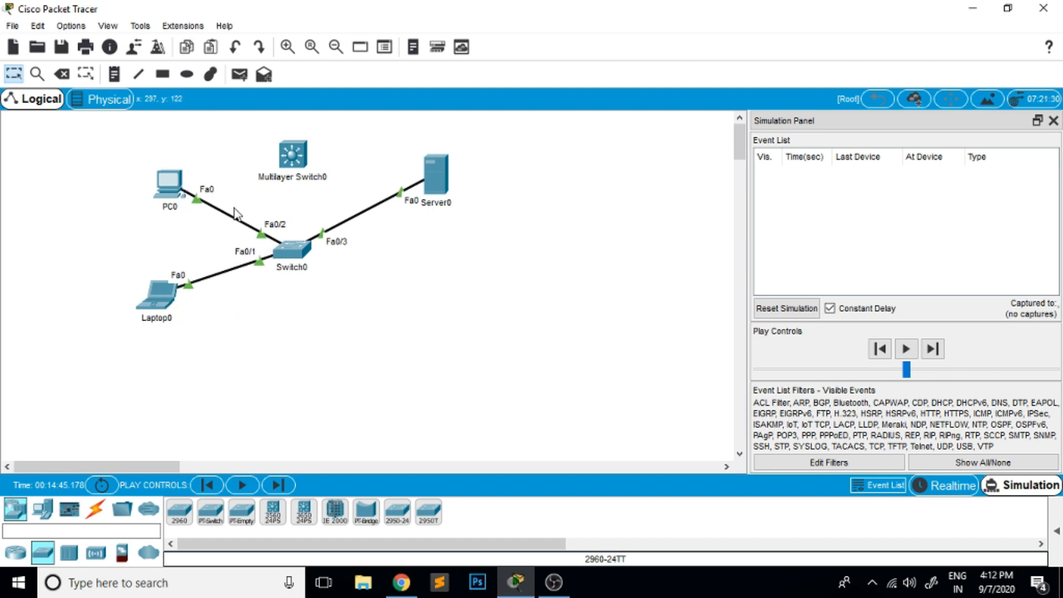
Edit the simulation event filters so that only ARP and ICMP stay enabled among the IPv4 protocols
mouse_move(287, 265)
left_click(829, 463)
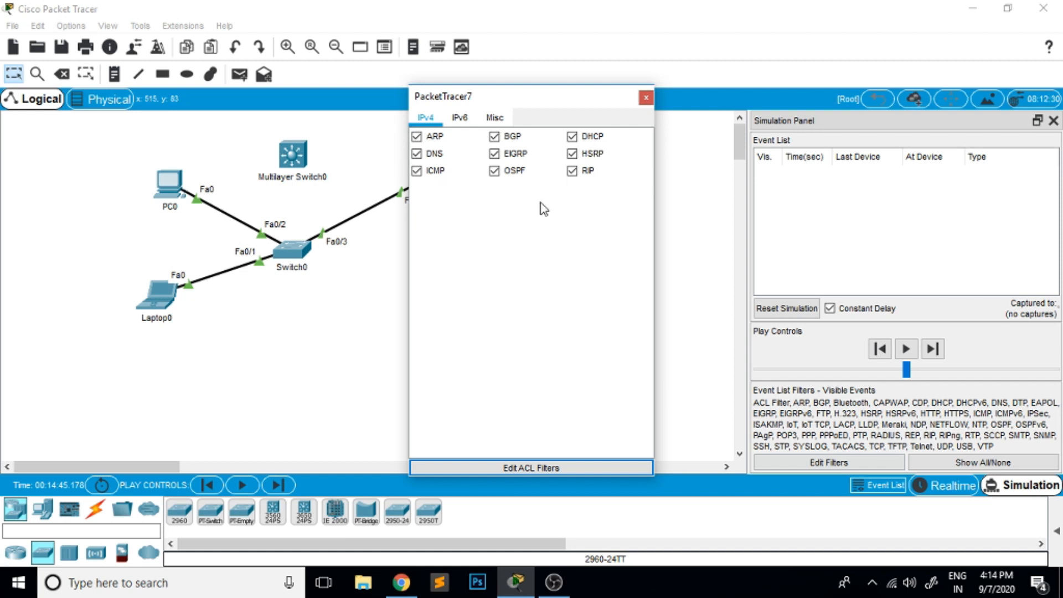
left_click(494, 154)
left_click(494, 171)
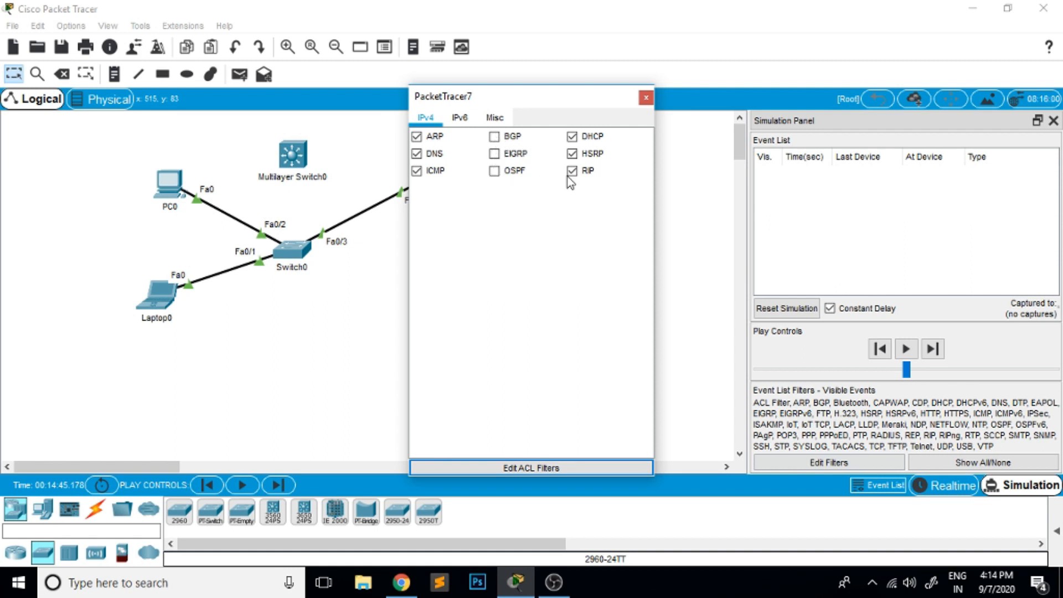
left_click(572, 136)
left_click(433, 157)
Disable all IPv6 event filters: DHCPv6, ICMPv6, RIPng, EIGRPv6, NDP, HSRPv6 and OSPFv6
left_click(464, 124)
left_click(417, 136)
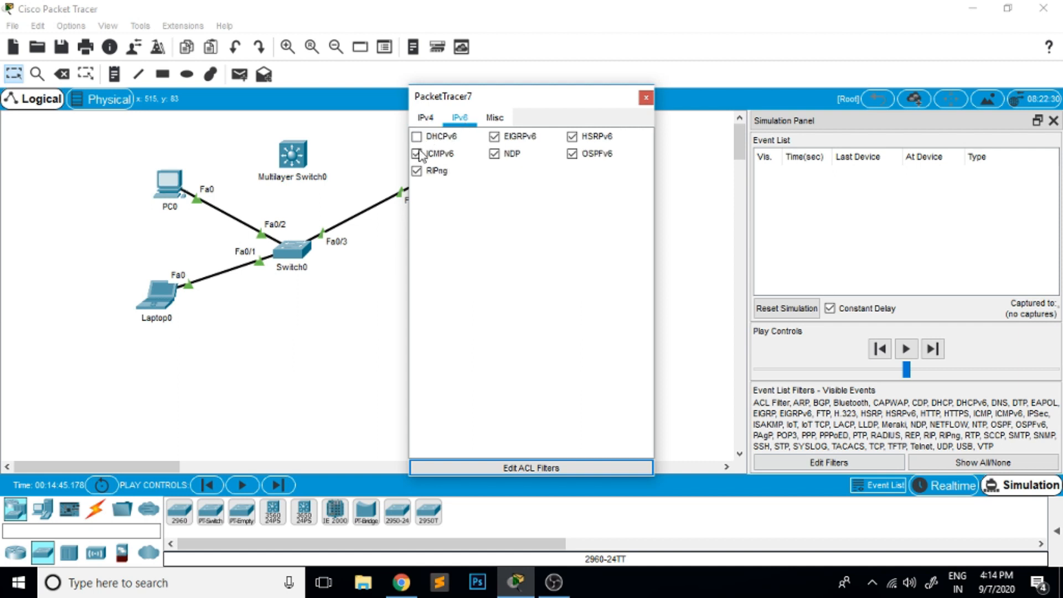
left_click(417, 154)
left_click(495, 154)
left_click(495, 136)
left_click(572, 136)
left_click(572, 154)
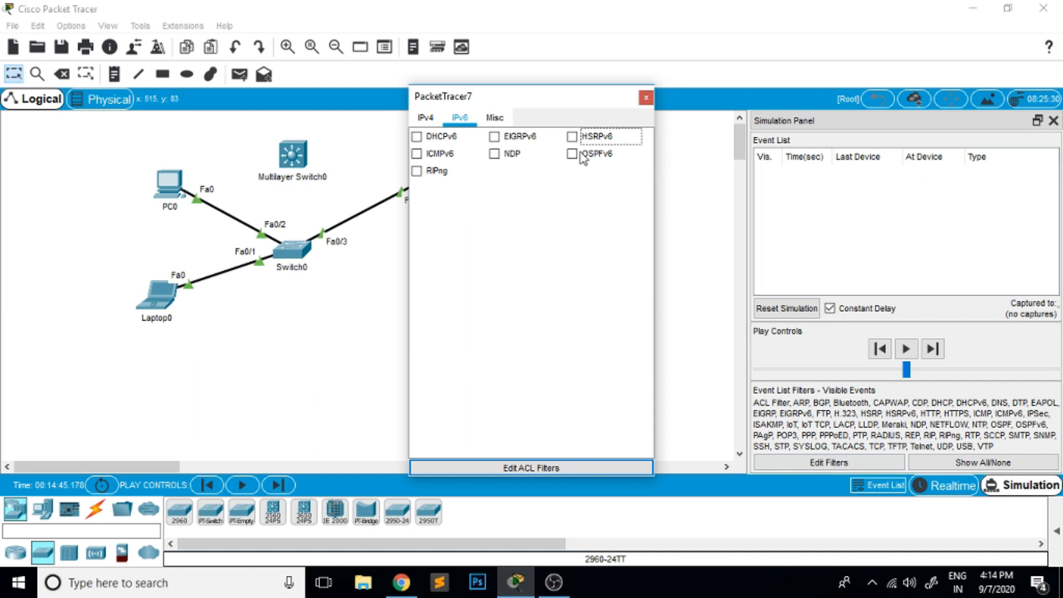
Turn off the ACL Filter, CDP, FTP, HTTPS, IoT, LLDP, NTP, PPP, RADIUS, SCCP, SSH, TACACS, Telnet, TCP and UDP miscellaneous event filters
left_click(496, 119)
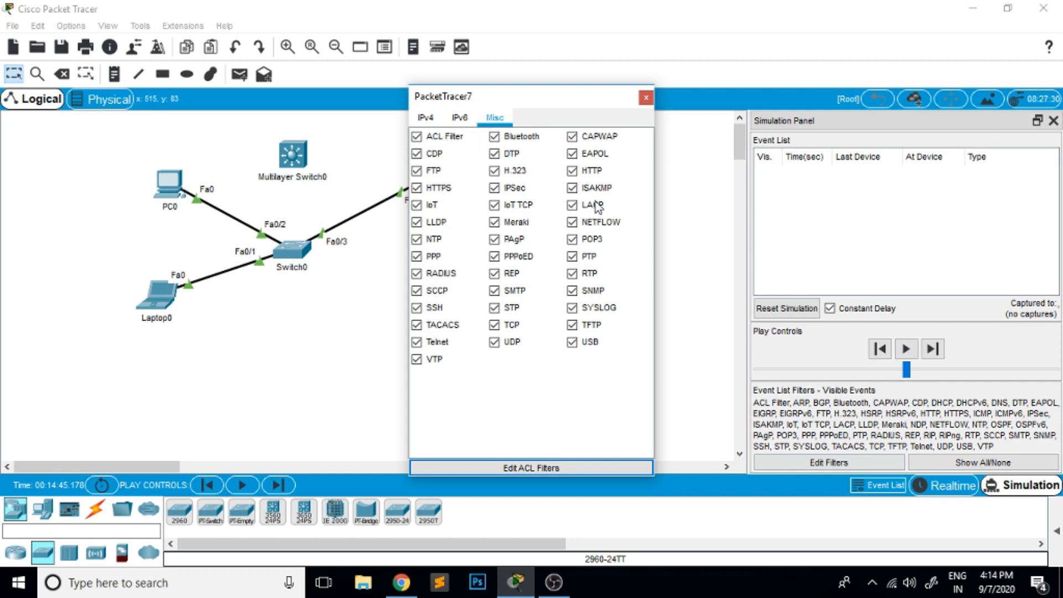
left_click(417, 136)
left_click(416, 154)
left_click(417, 171)
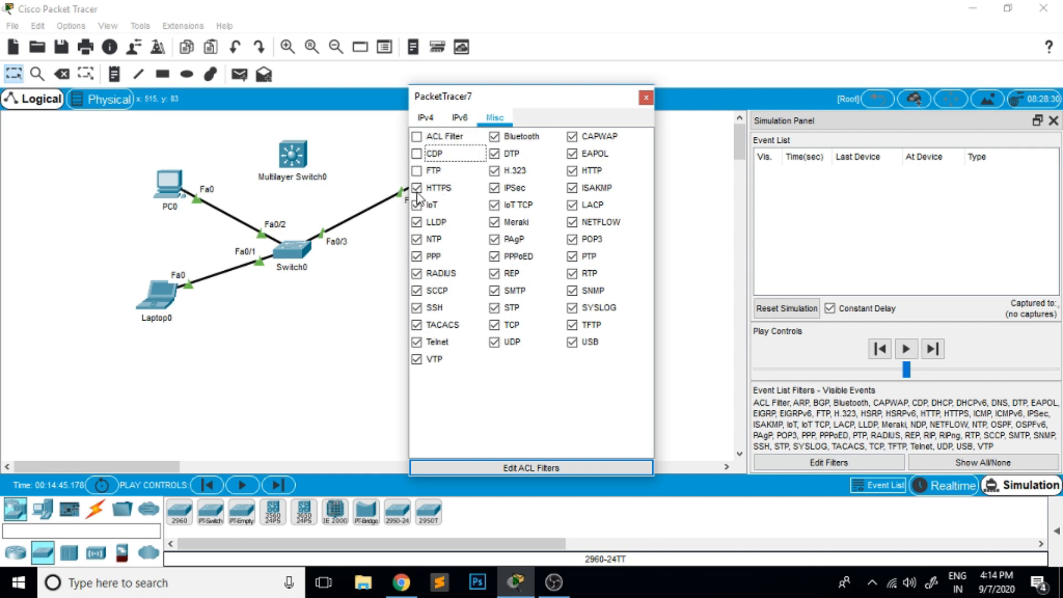
left_click(417, 188)
left_click(417, 205)
left_click(416, 222)
left_click(416, 240)
left_click(416, 256)
left_click(417, 291)
left_click(416, 273)
left_click(417, 308)
left_click(417, 325)
left_click(416, 343)
left_click(494, 342)
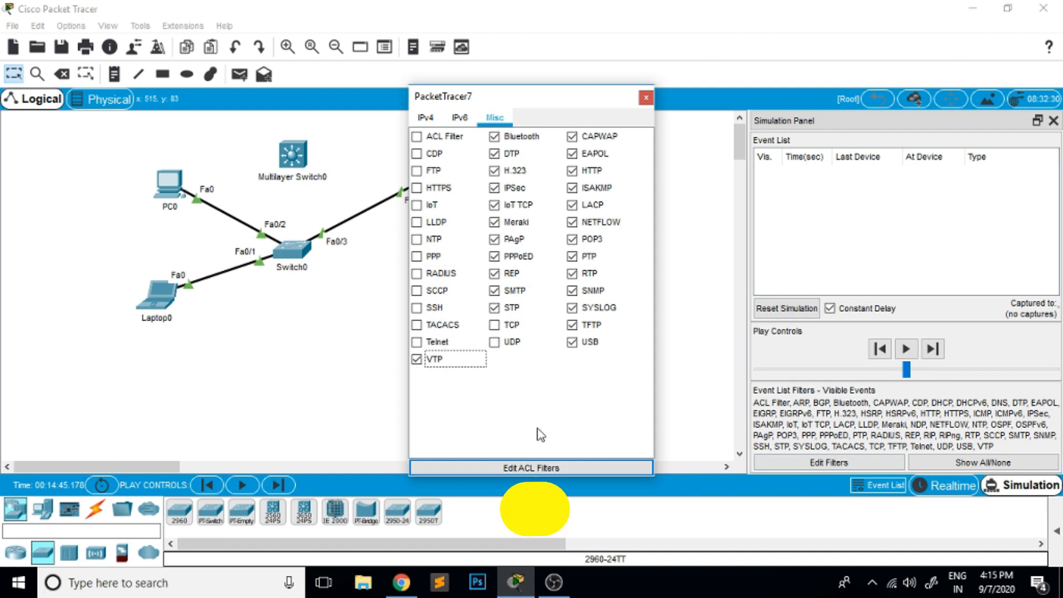
View the ACL filter editor, close it without changes, and return to the IPv4 event filters
left_click(535, 467)
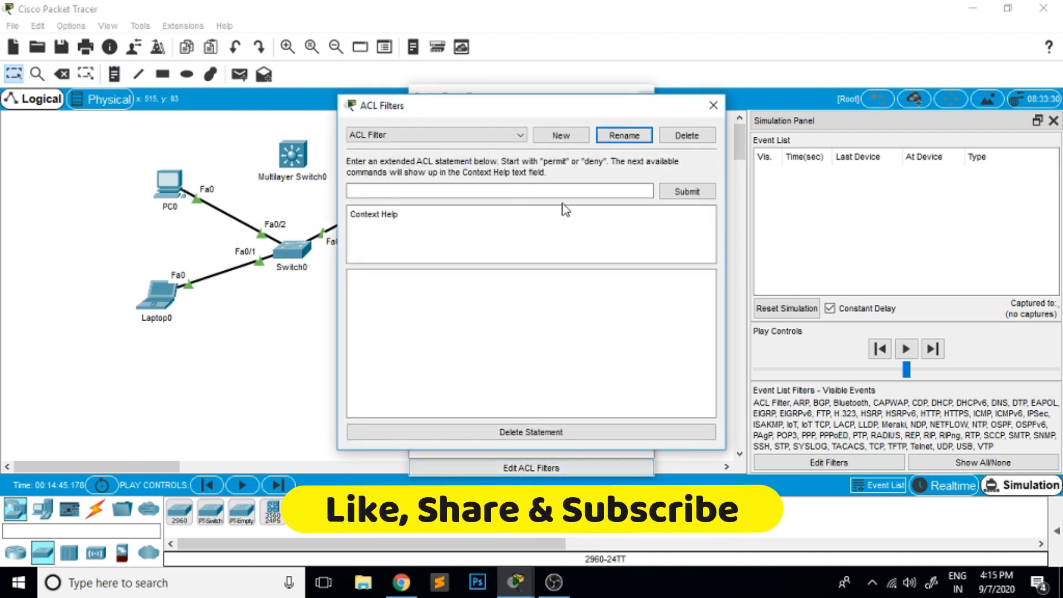
left_click(713, 106)
left_click(427, 118)
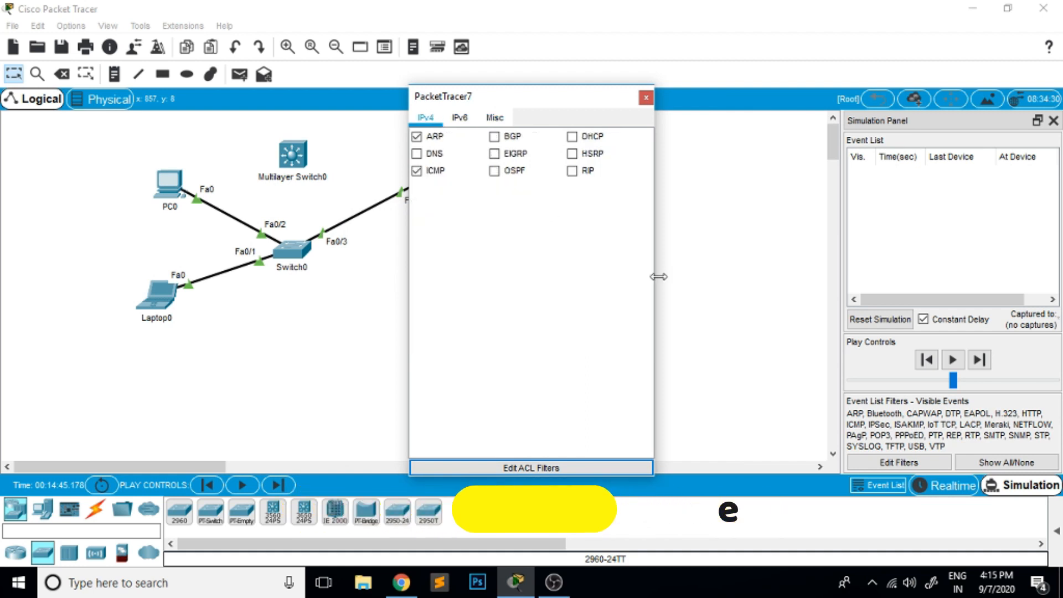
Turn off the Bluetooth, DTP, H.323, IPSec, IoT TCP, Meraki, PAgP, PPPoED, REP, SMTP and STP miscellaneous event filters
left_click(646, 98)
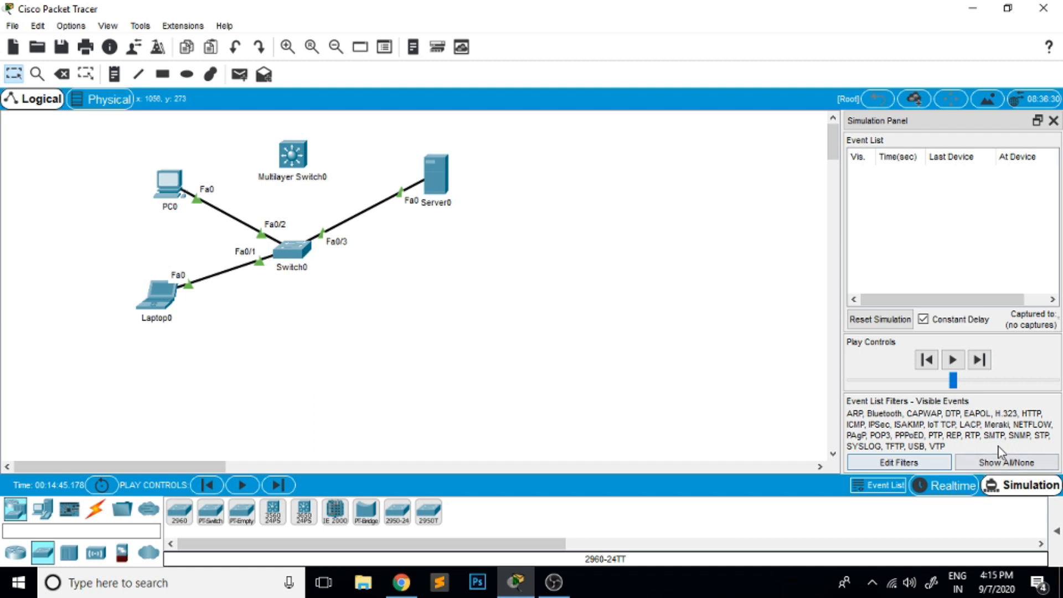
left_click(897, 463)
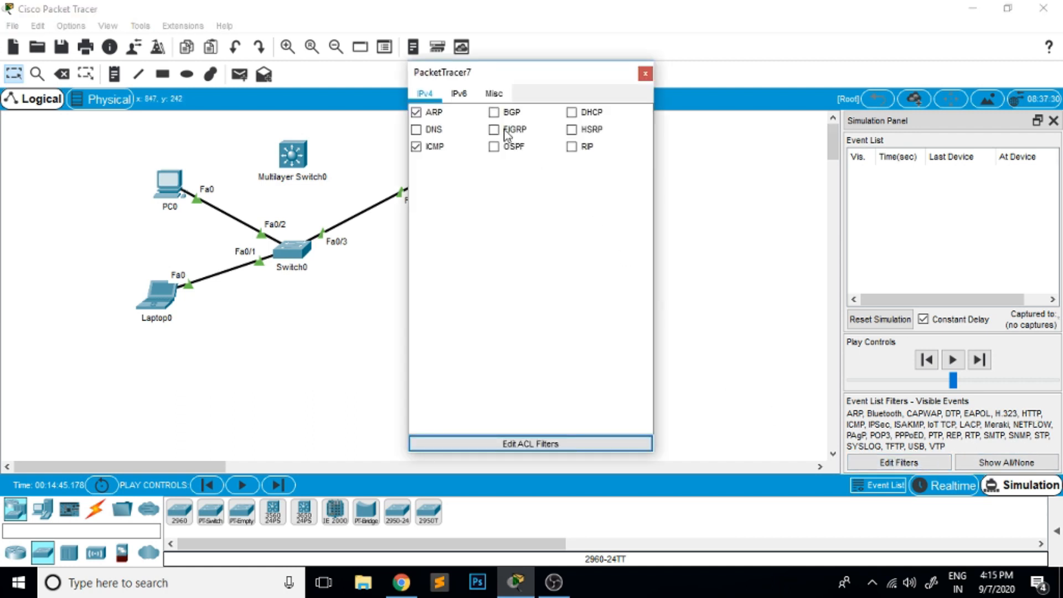
left_click(494, 93)
left_click(416, 338)
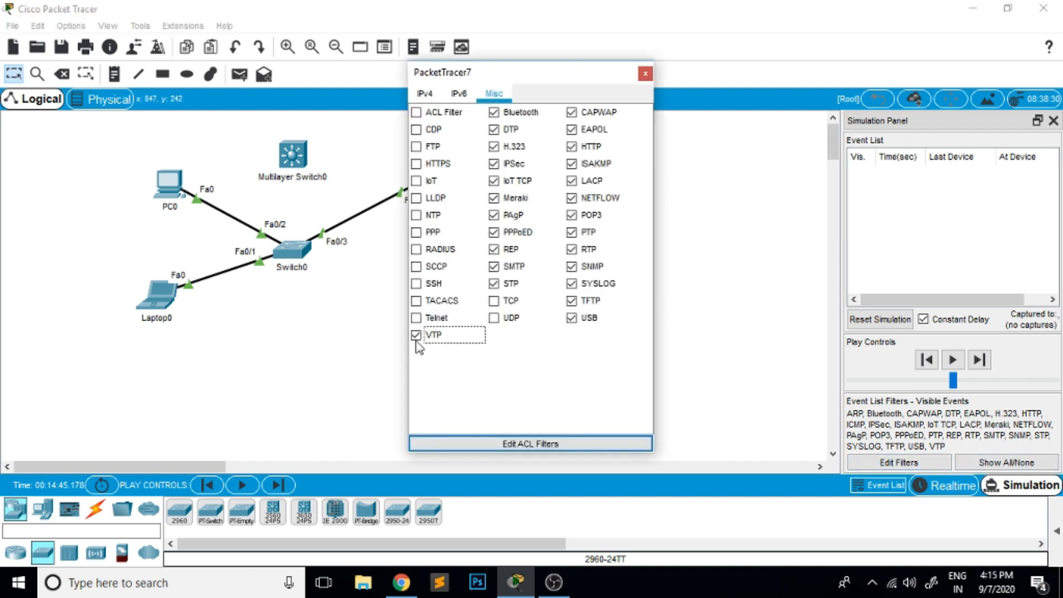
left_click(495, 286)
left_click(496, 269)
left_click(494, 250)
left_click(494, 232)
left_click(494, 215)
left_click(494, 181)
left_click(494, 163)
left_click(494, 146)
left_click(494, 129)
left_click(494, 113)
left_click(494, 198)
Turn off the CAPWAP, EAPOL, HTTP, ISAKMP, LACP, POP3, PTP, RTP, SNMP, SYSLOG, TFTP and USB miscellaneous event filters and close the filter editor
left_click(572, 113)
left_click(571, 129)
left_click(572, 146)
left_click(572, 181)
left_click(572, 165)
left_click(572, 216)
left_click(572, 232)
left_click(573, 250)
left_click(573, 266)
left_click(572, 284)
left_click(572, 301)
left_click(572, 318)
left_click(645, 79)
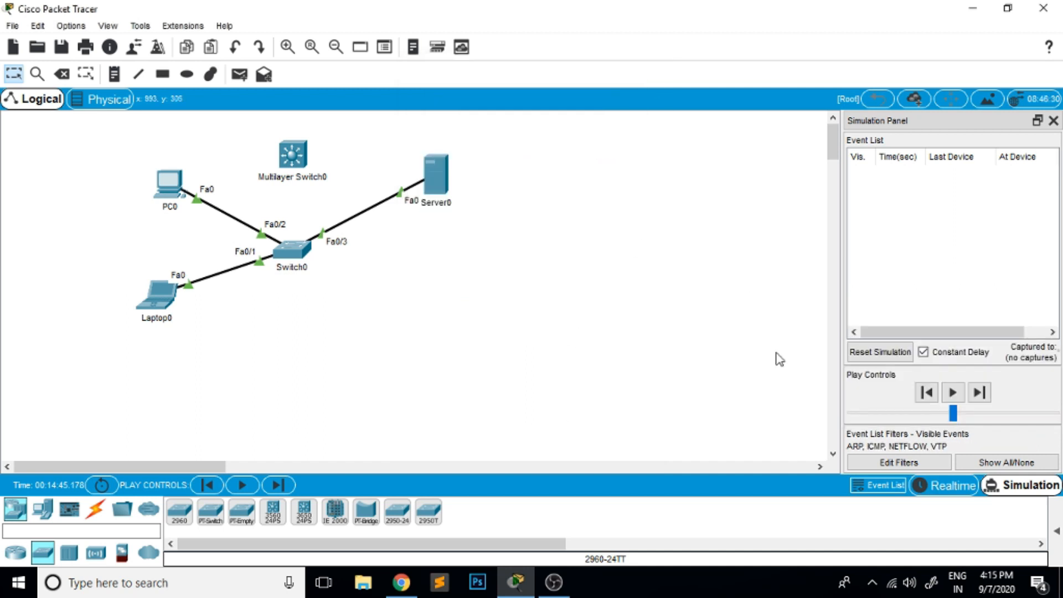
Turn off the remaining VTP and NETFLOW miscellaneous event filters and close the filter editor
left_click(941, 461)
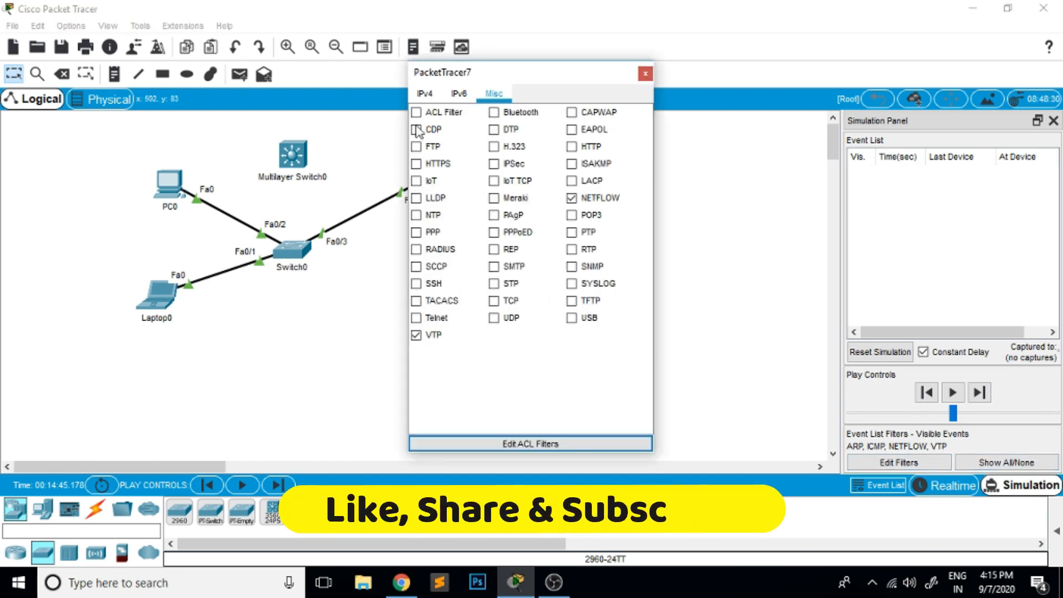
left_click(417, 335)
left_click(571, 198)
left_click(646, 75)
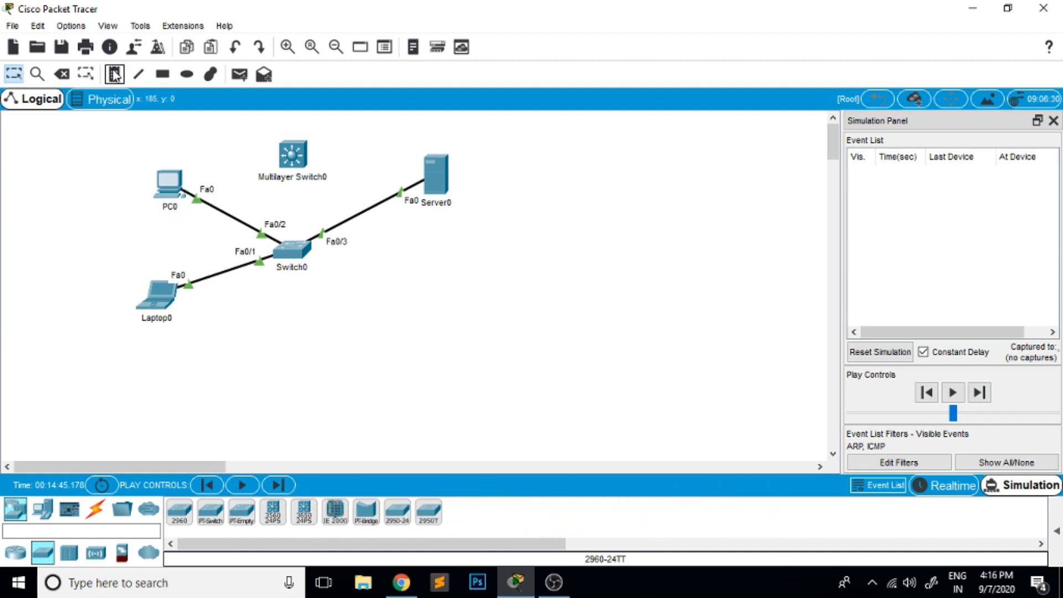
Open the interface preferences, turn on Show Device Model Labels, and move the dialog aside to reveal the topology
left_click(38, 26)
mouse_move(71, 26)
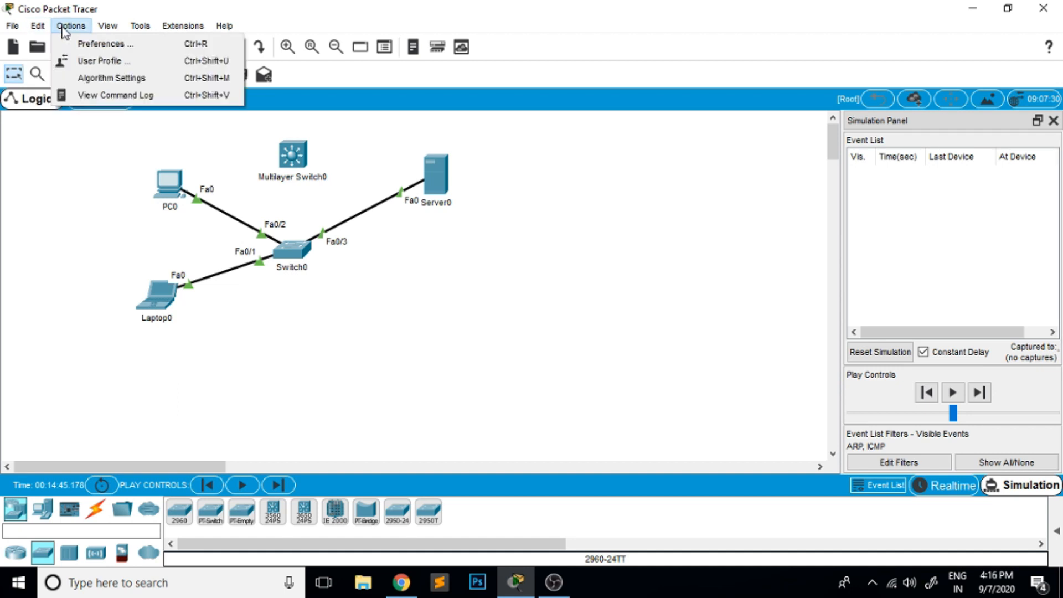
left_click(81, 46)
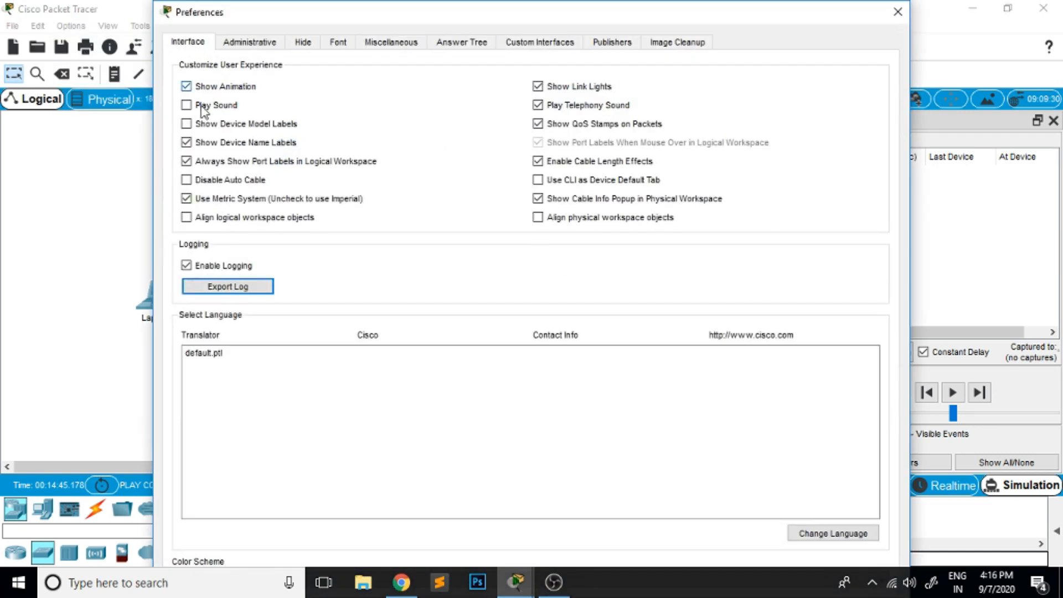
left_click(214, 125)
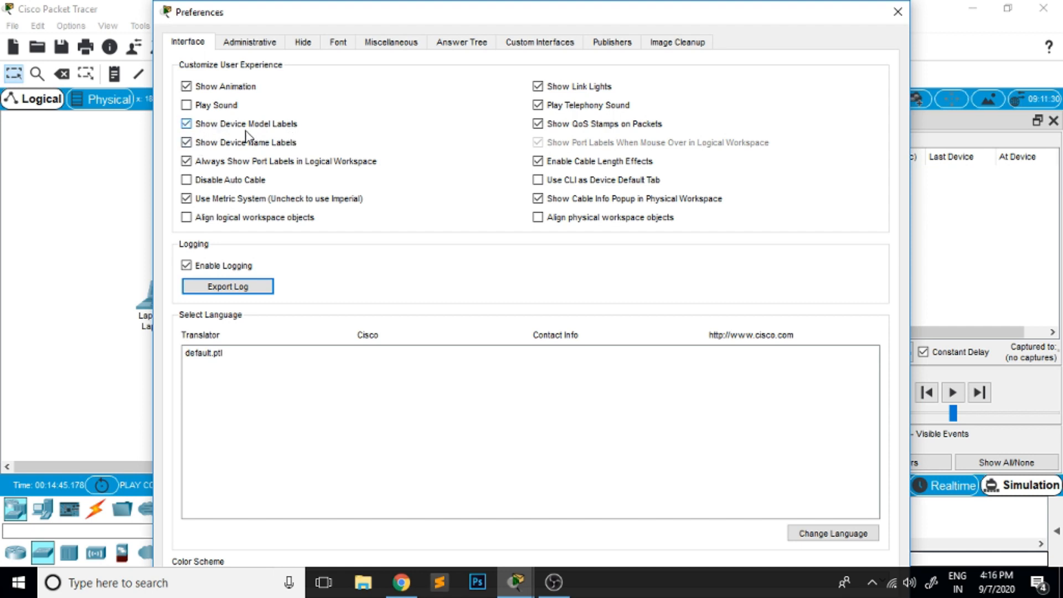
left_click_drag(395, 17, 644, 17)
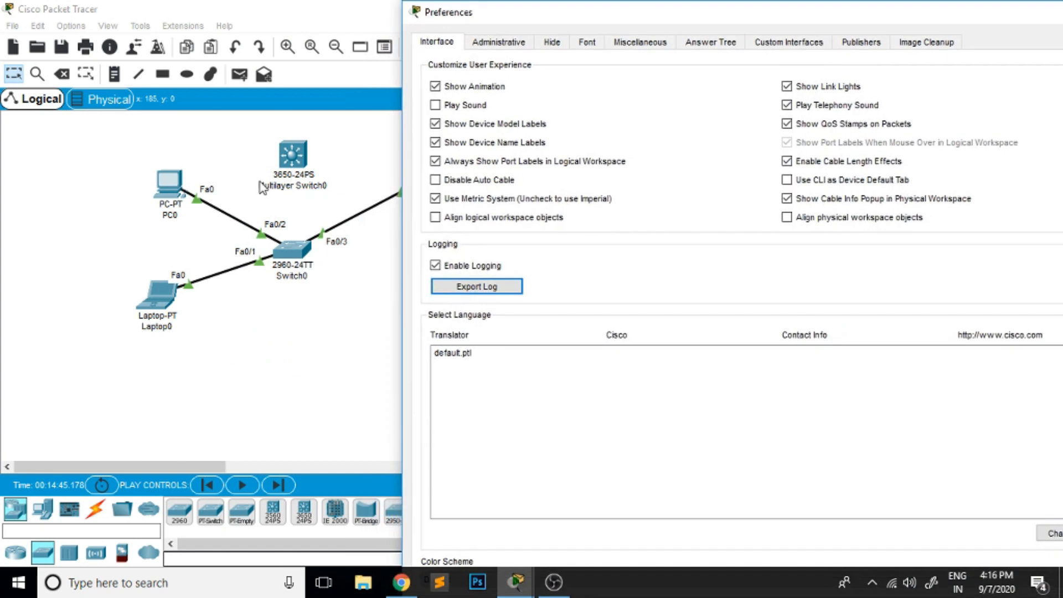
Turn off the device model labels, device name labels and always-shown port labels in the logical workspace, and close the preferences
left_click(436, 124)
left_click(436, 124)
left_click(436, 124)
left_click(436, 124)
left_click(436, 124)
left_click(436, 143)
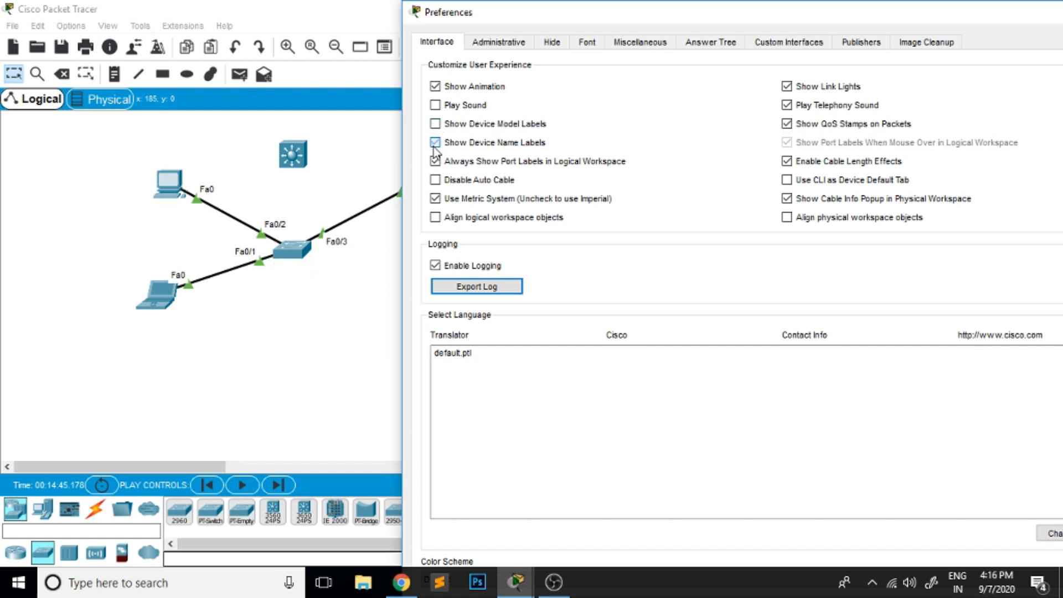
left_click(436, 161)
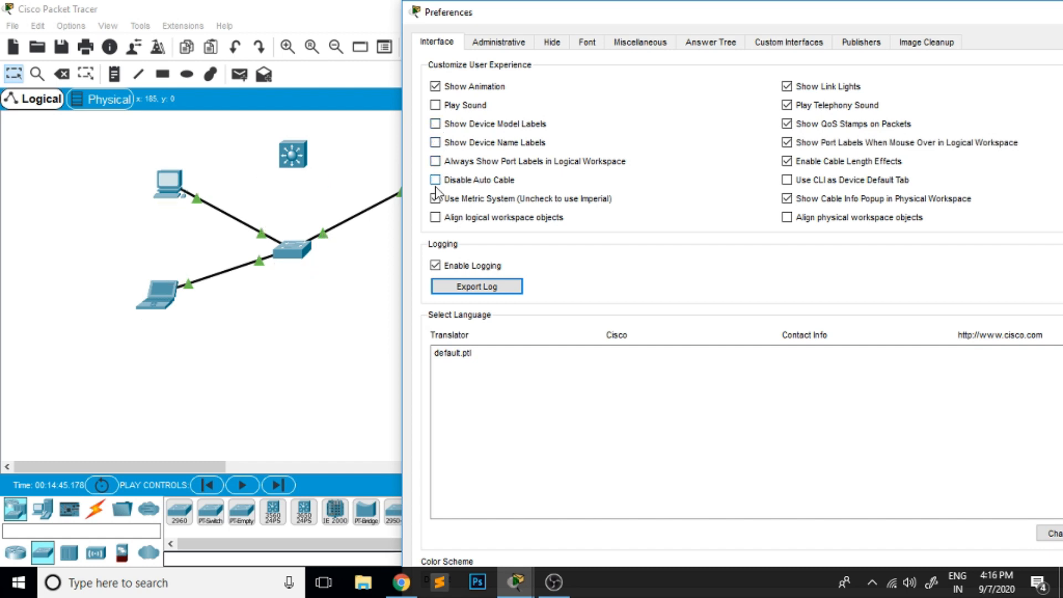
left_click_drag(1024, 12, 702, 27)
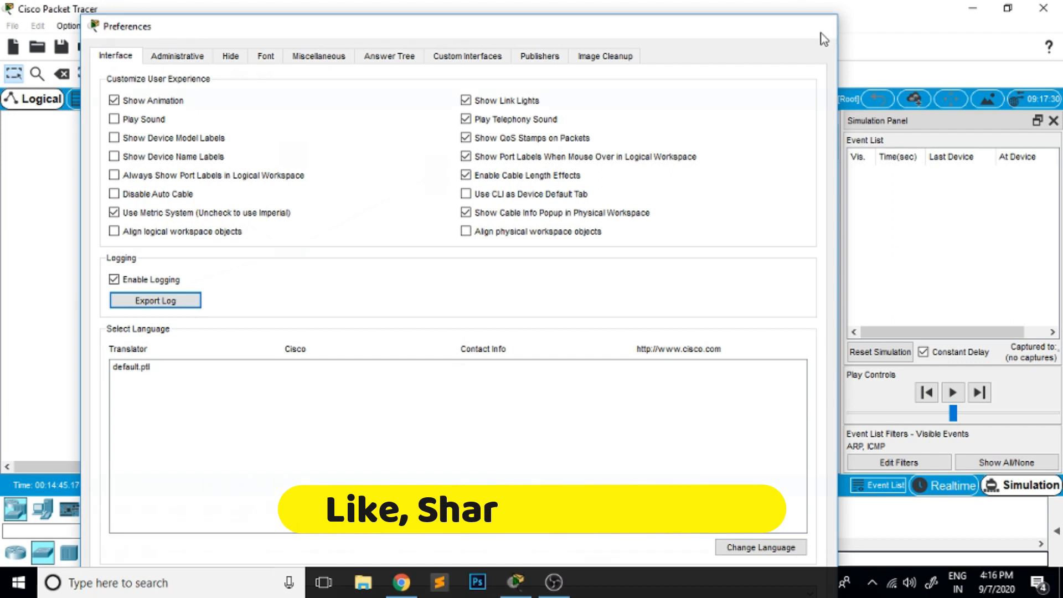
left_click(823, 28)
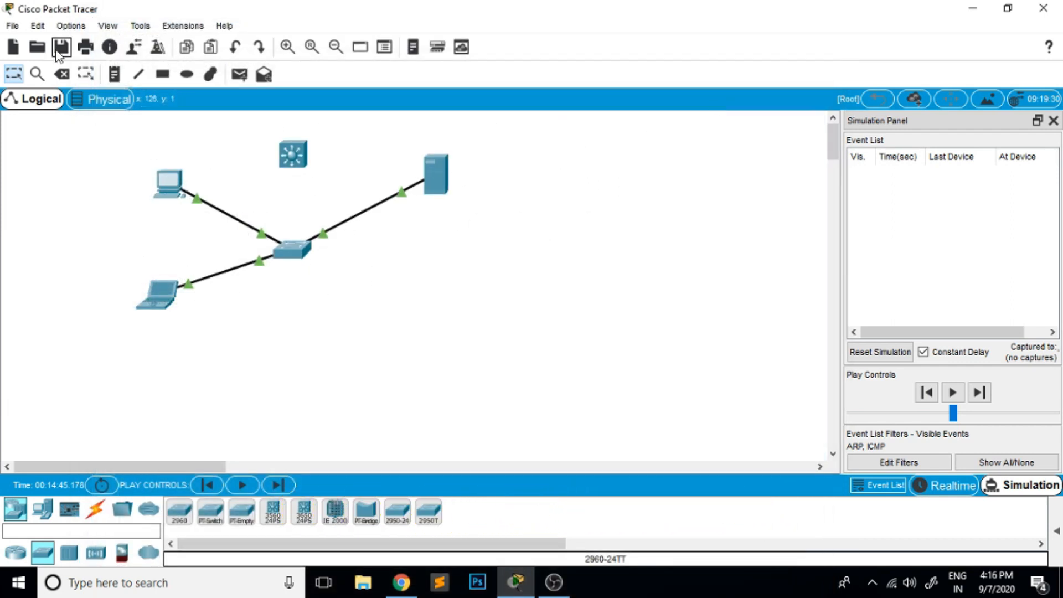
Disable port labels on mouse-over and enable Buffer Filtered Events Only in the preferences, and close the dialog
left_click(67, 26)
left_click(83, 41)
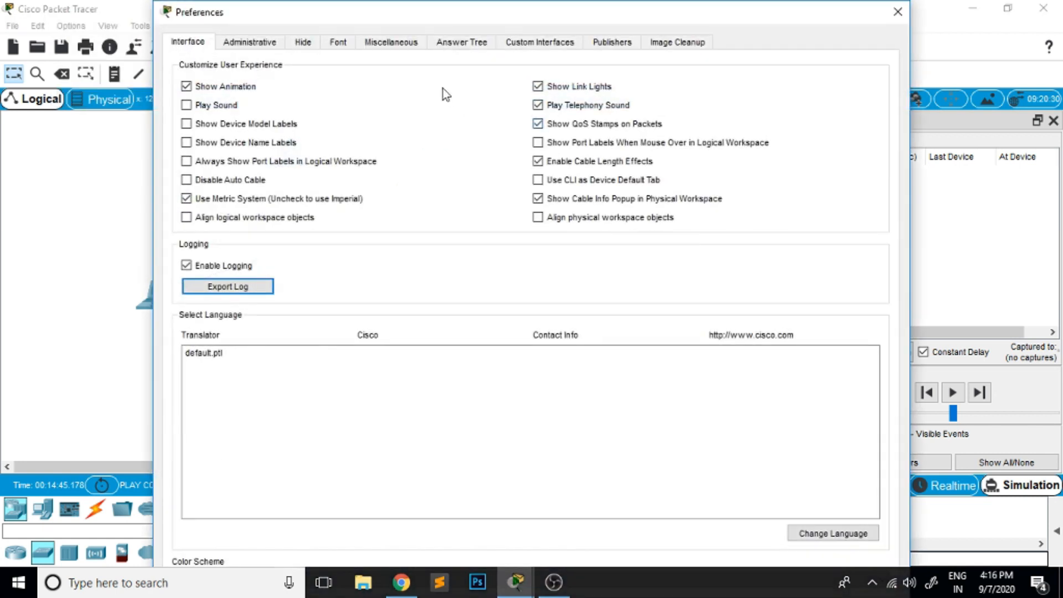
left_click(391, 42)
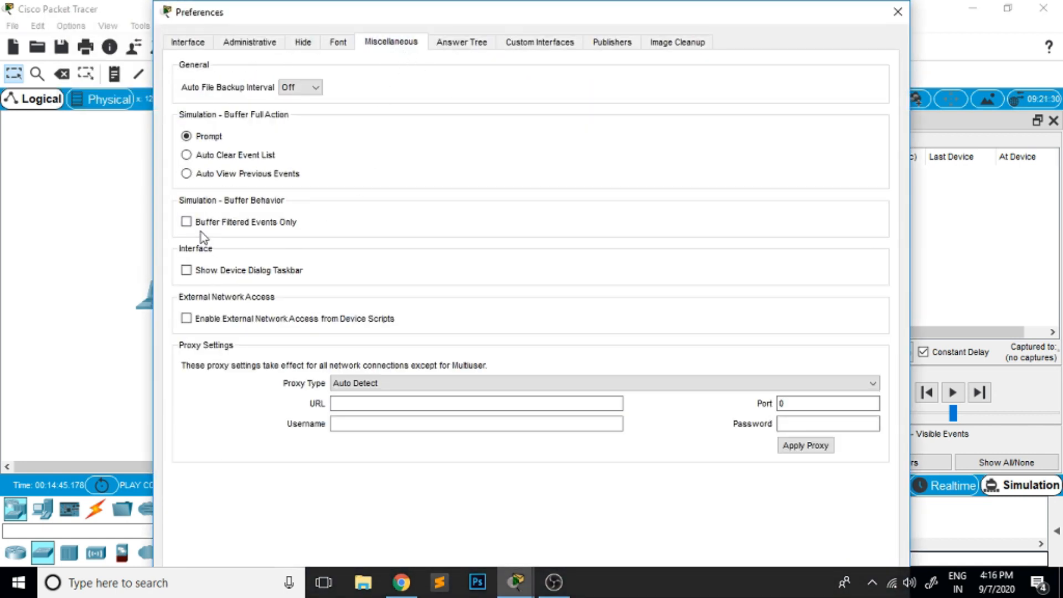
left_click(252, 227)
left_click(897, 13)
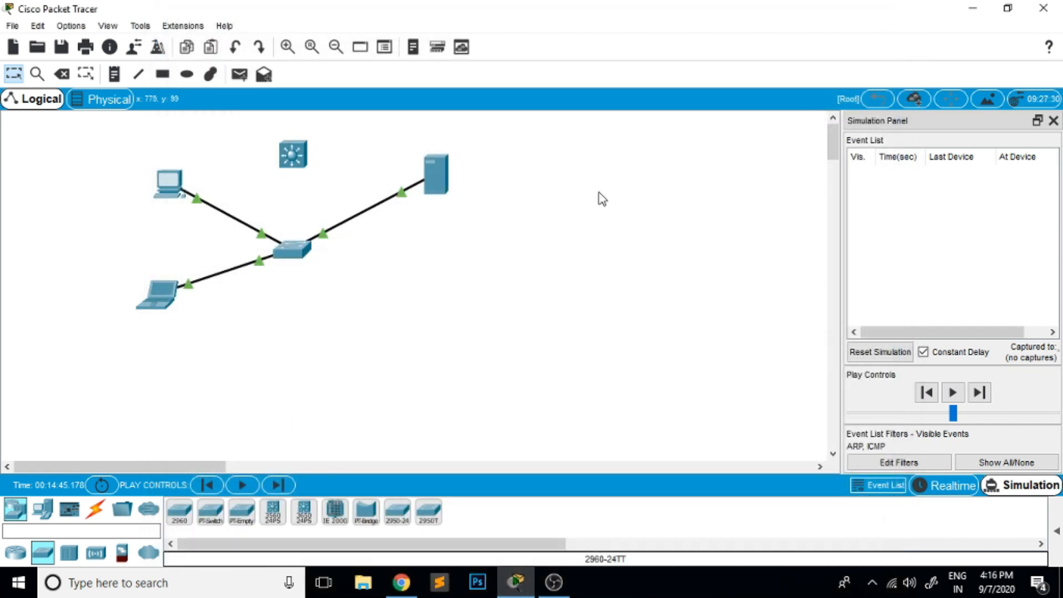